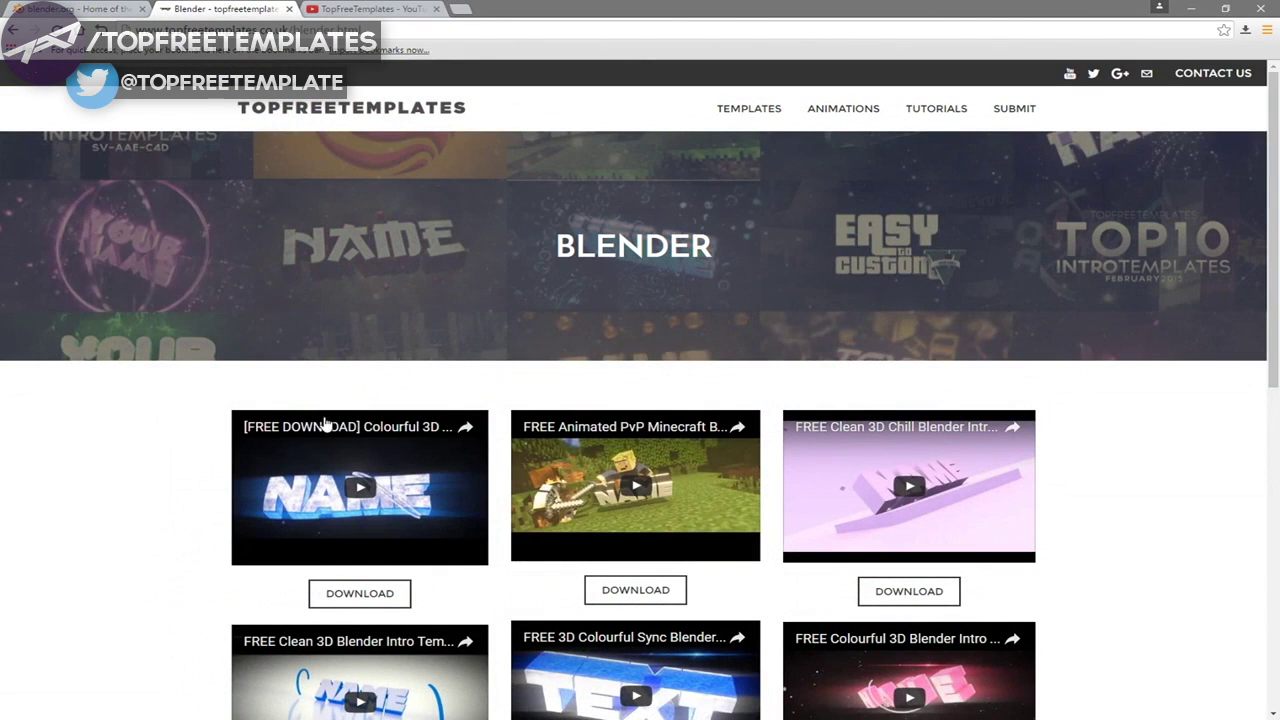
Step: Browse the Blender templates page, then switch to the TopFreeTemplates YouTube channel tab
scroll(240, 494, "down", 4)
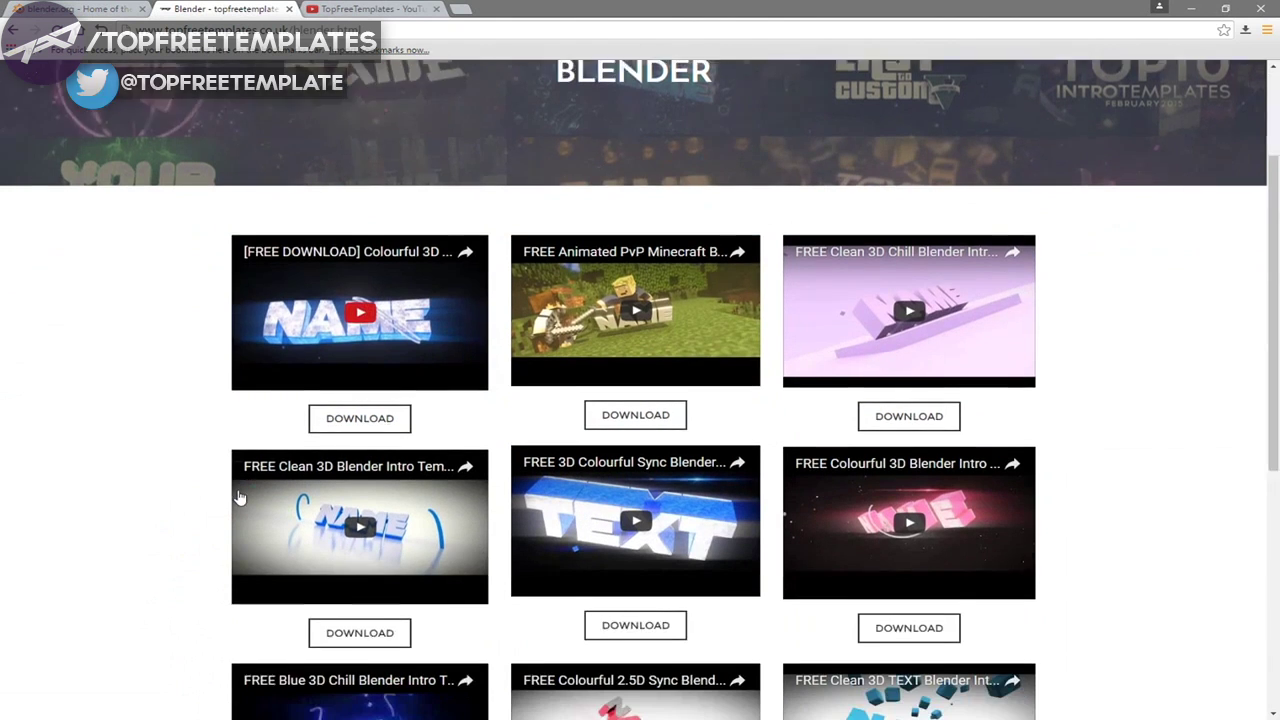
left_click(370, 9)
scroll(460, 455, "down", 3)
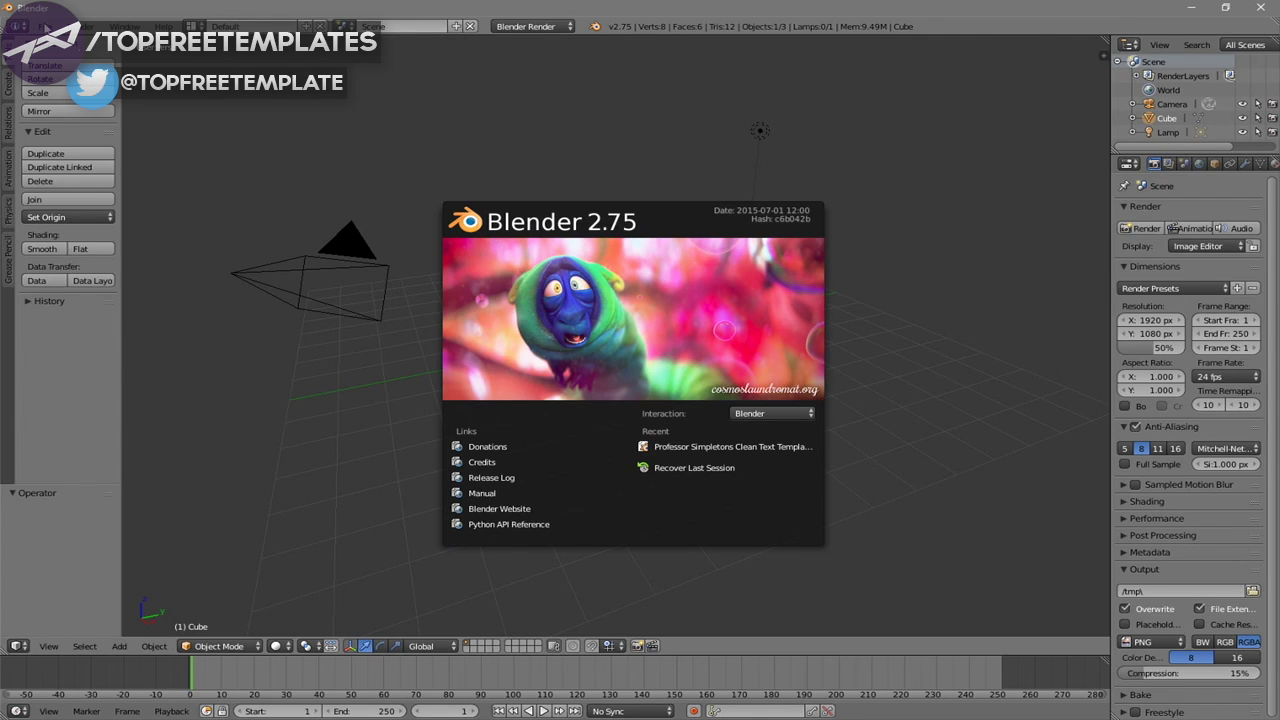
Step: Open Professor Simpletons Clean Text Template.blend from the Desktop's Blender Intros folder
left_click(44, 27)
left_click(72, 57)
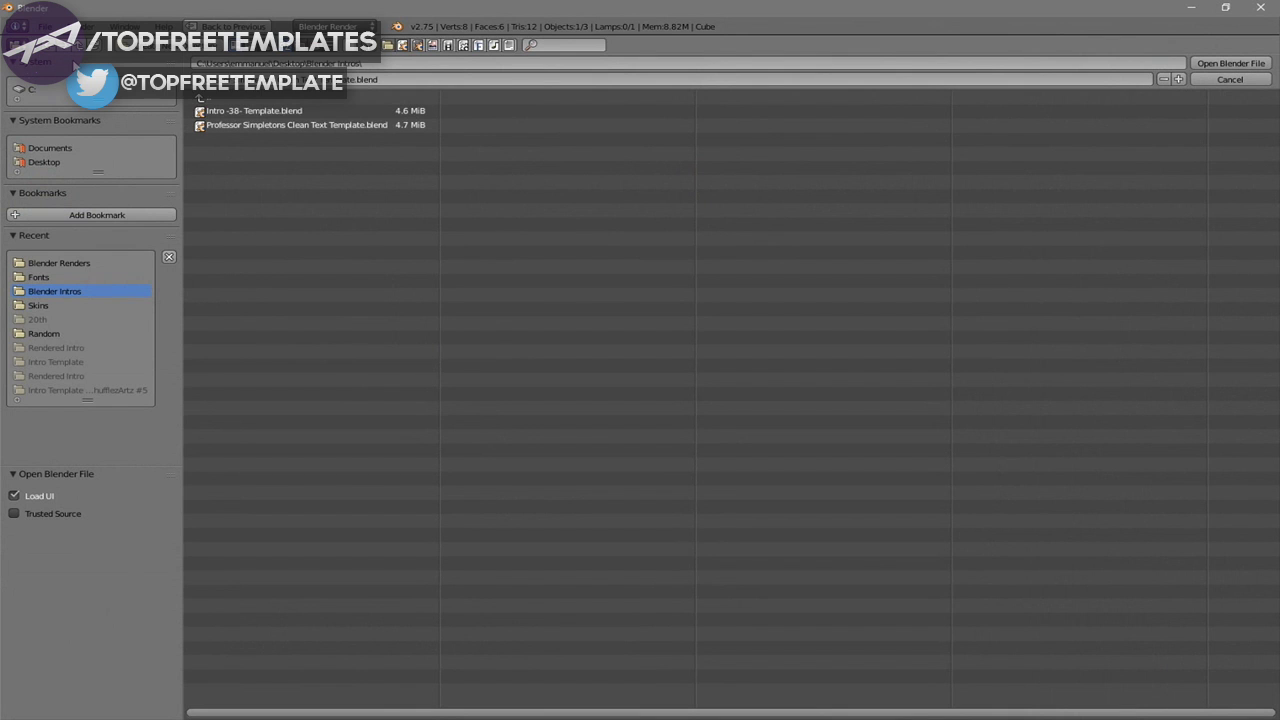
left_click(42, 163)
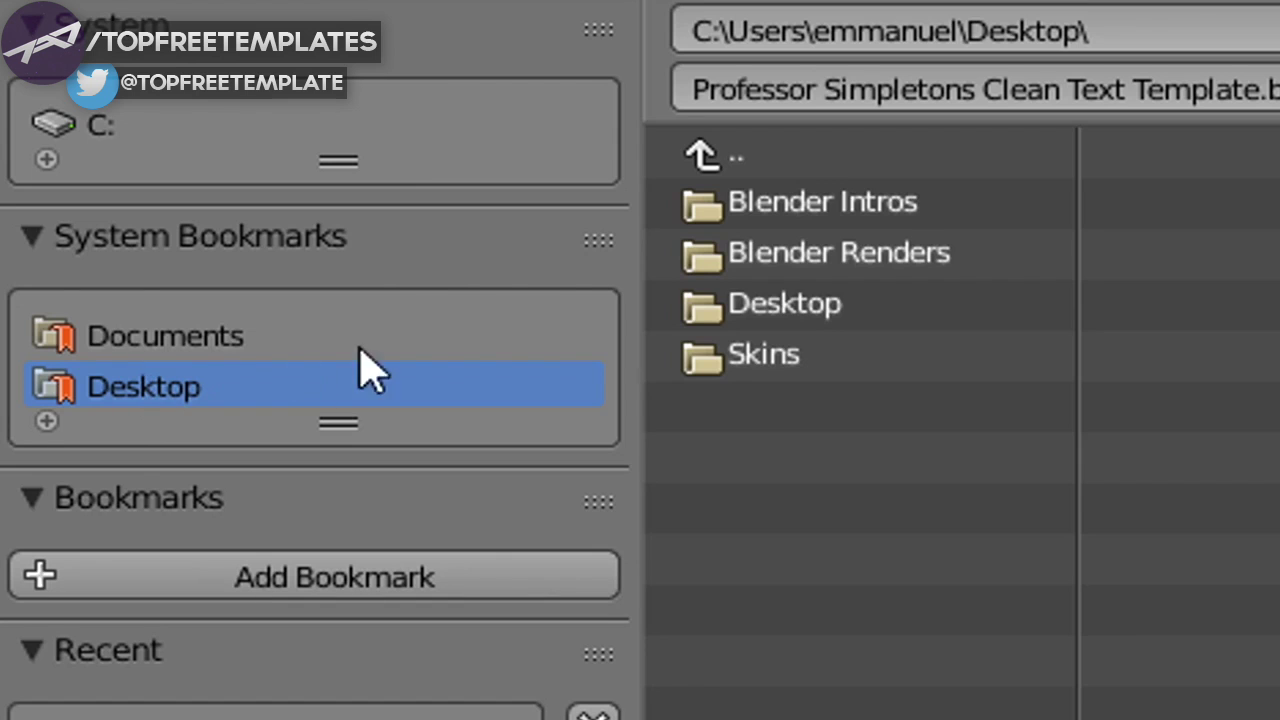
left_click(241, 114)
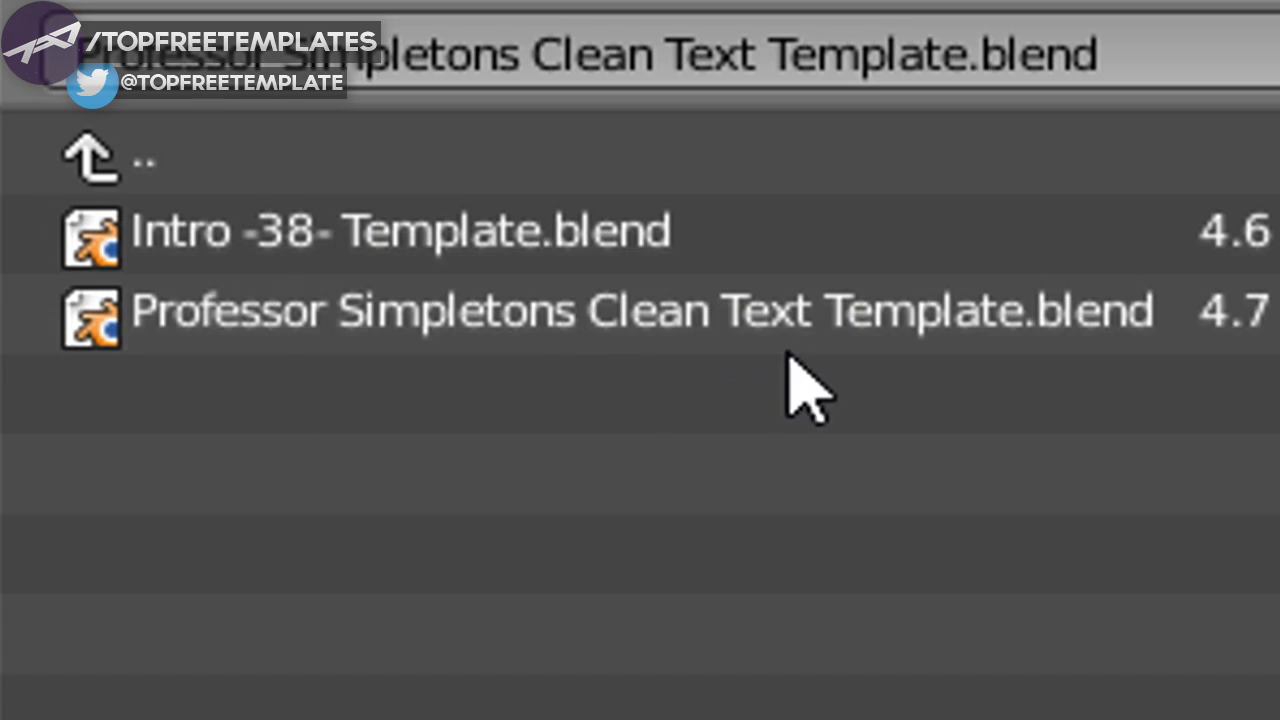
left_click(991, 255)
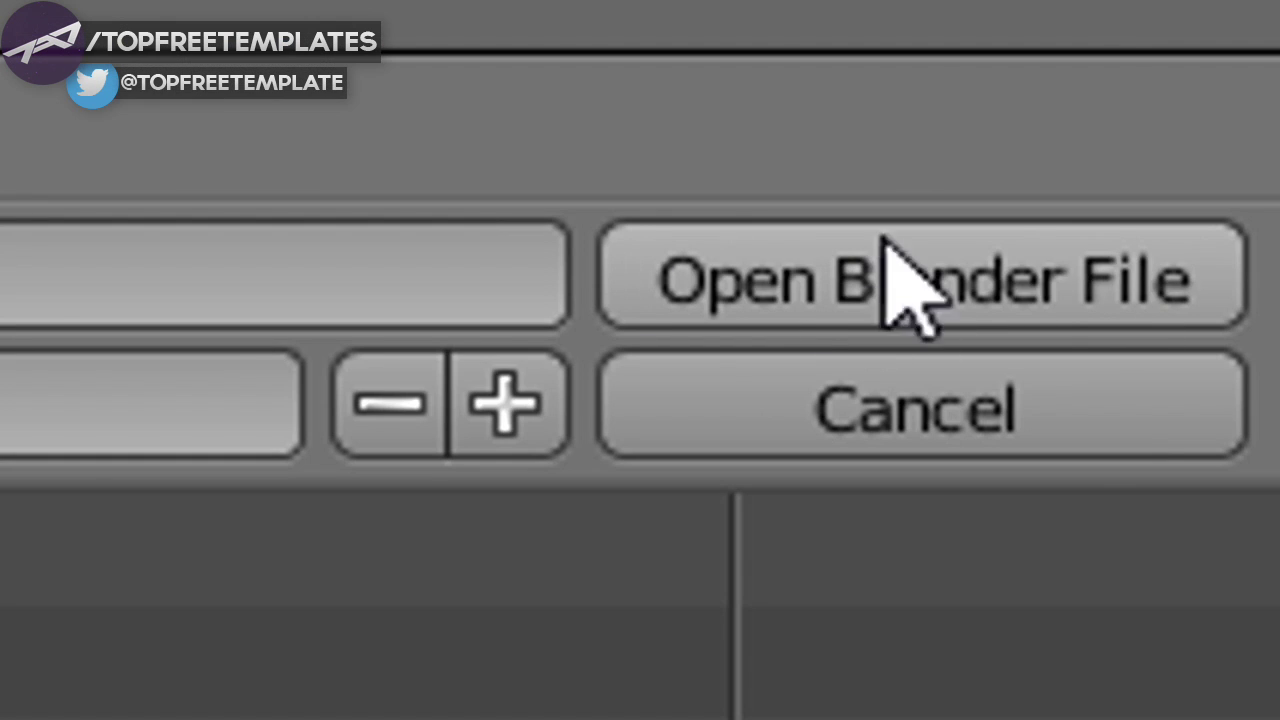
left_click(1228, 62)
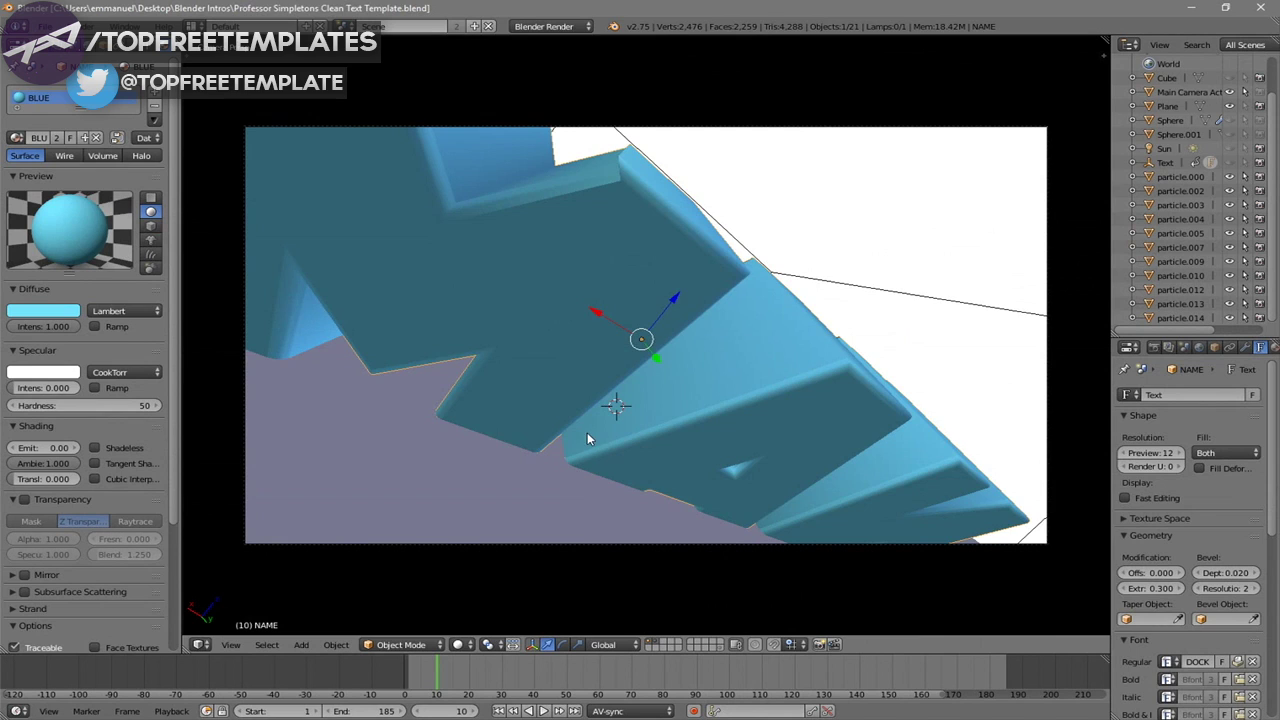
Step: Preview the intro animation, then replace the NAME text with TFT
key("alt+a")
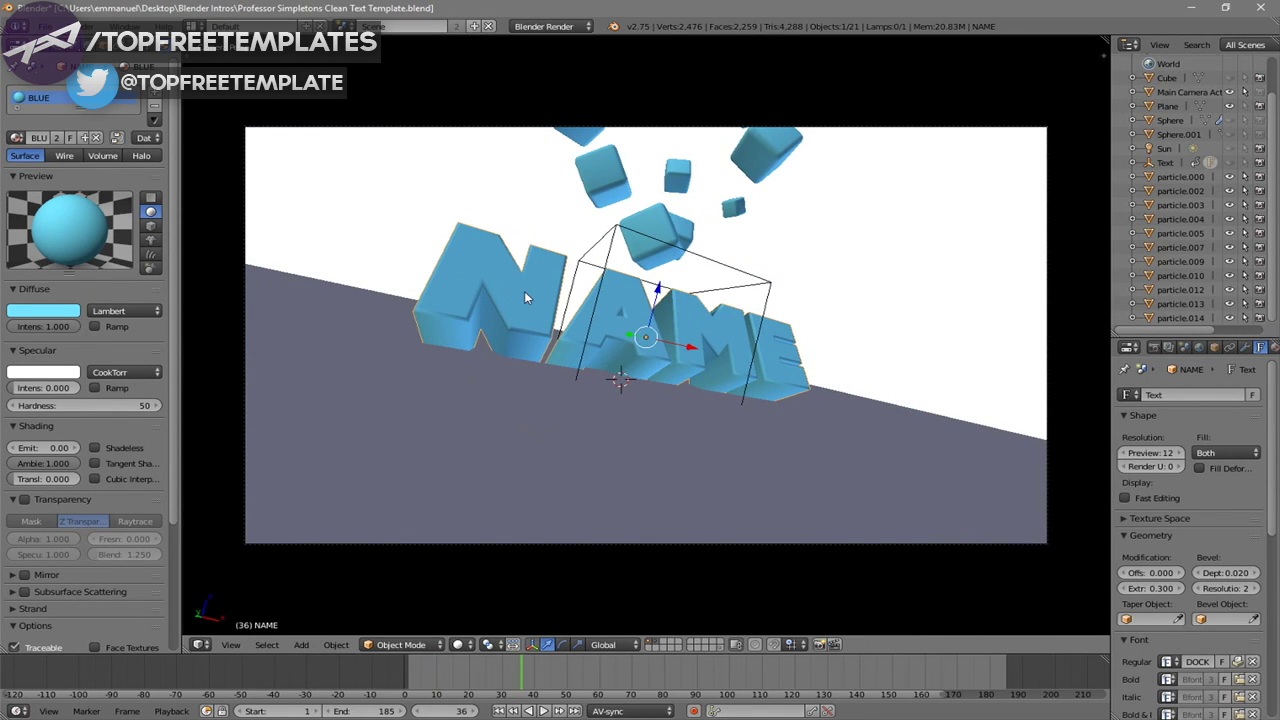
key("Tab")
key("BackSpace")
key("BackSpace")
key("BackSpace")
key("BackSpace")
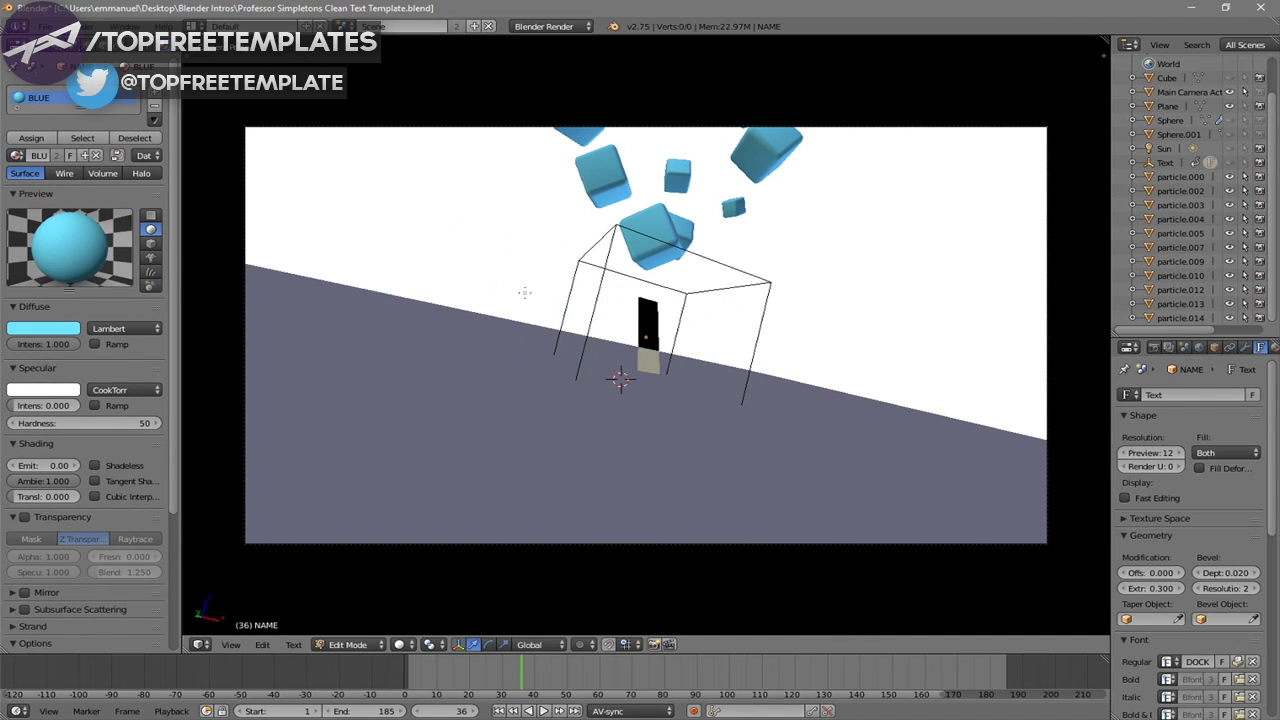
type("TFT")
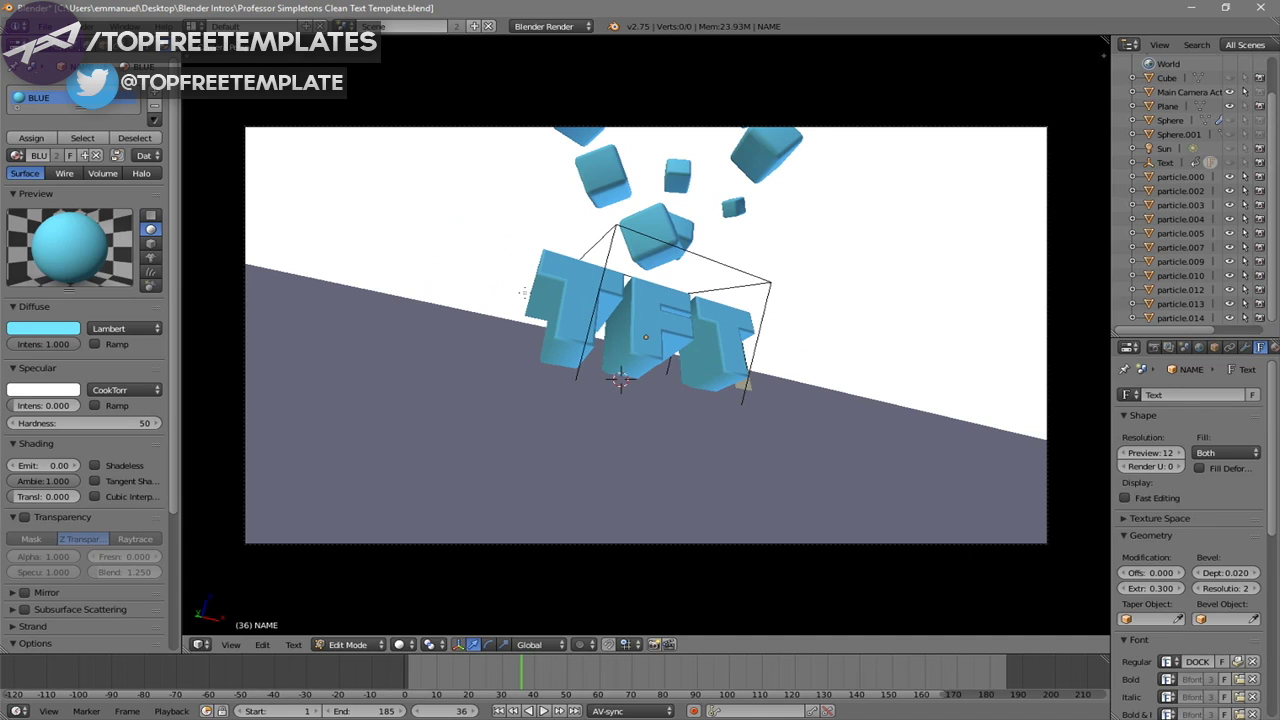
key("Tab")
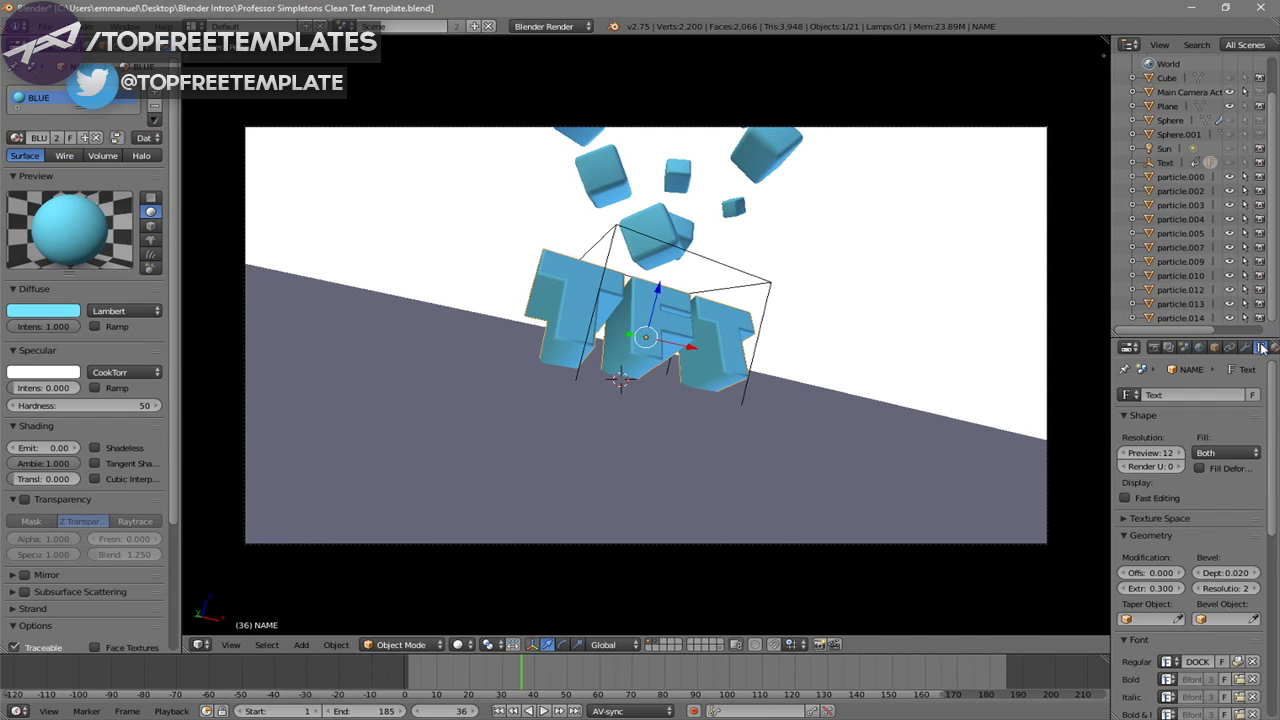
scroll(1228, 452, "down", 3)
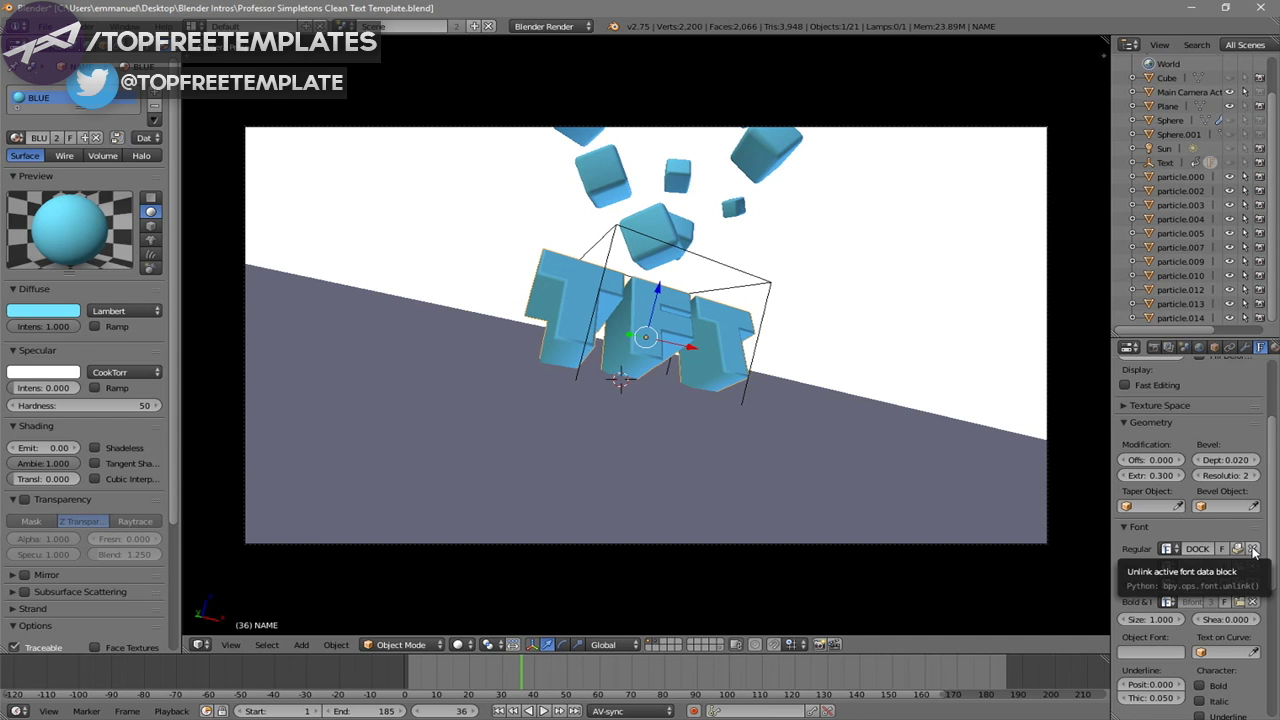
Step: Replace the DOCK11-Heavy regular font with PRIMETIME from C:\Windows\Fonts
left_click(1211, 328)
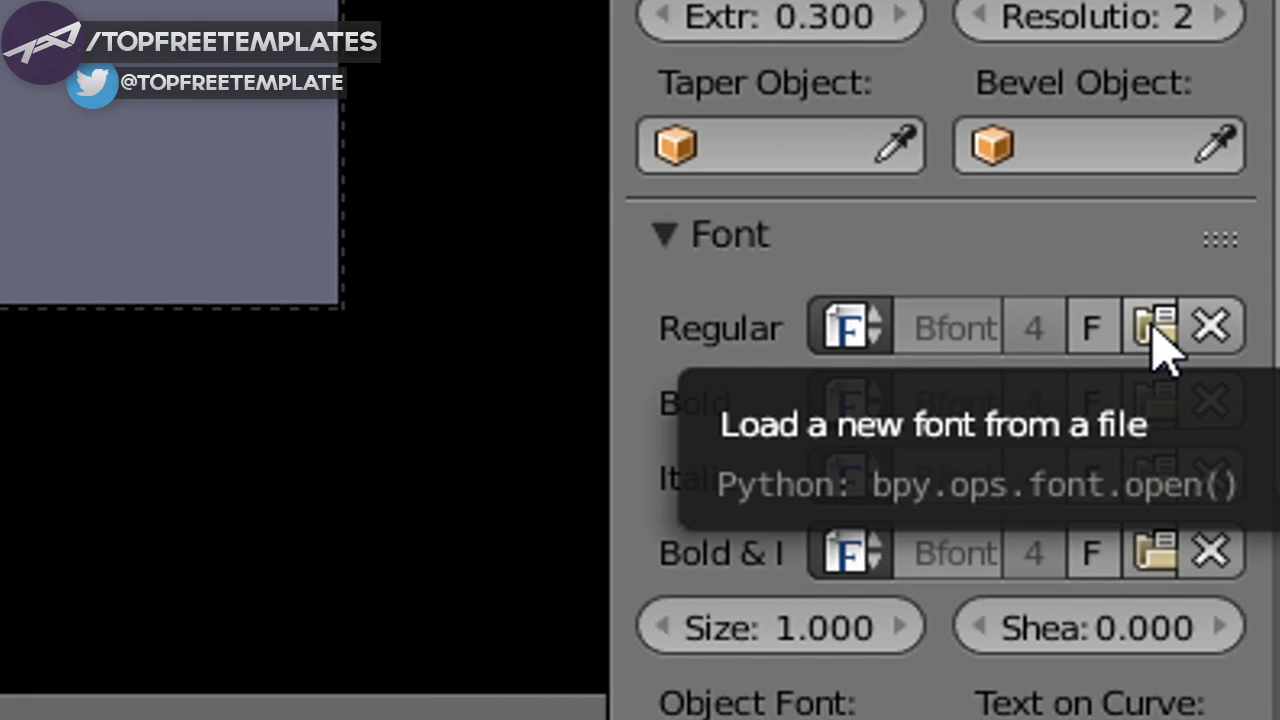
left_click(1157, 330)
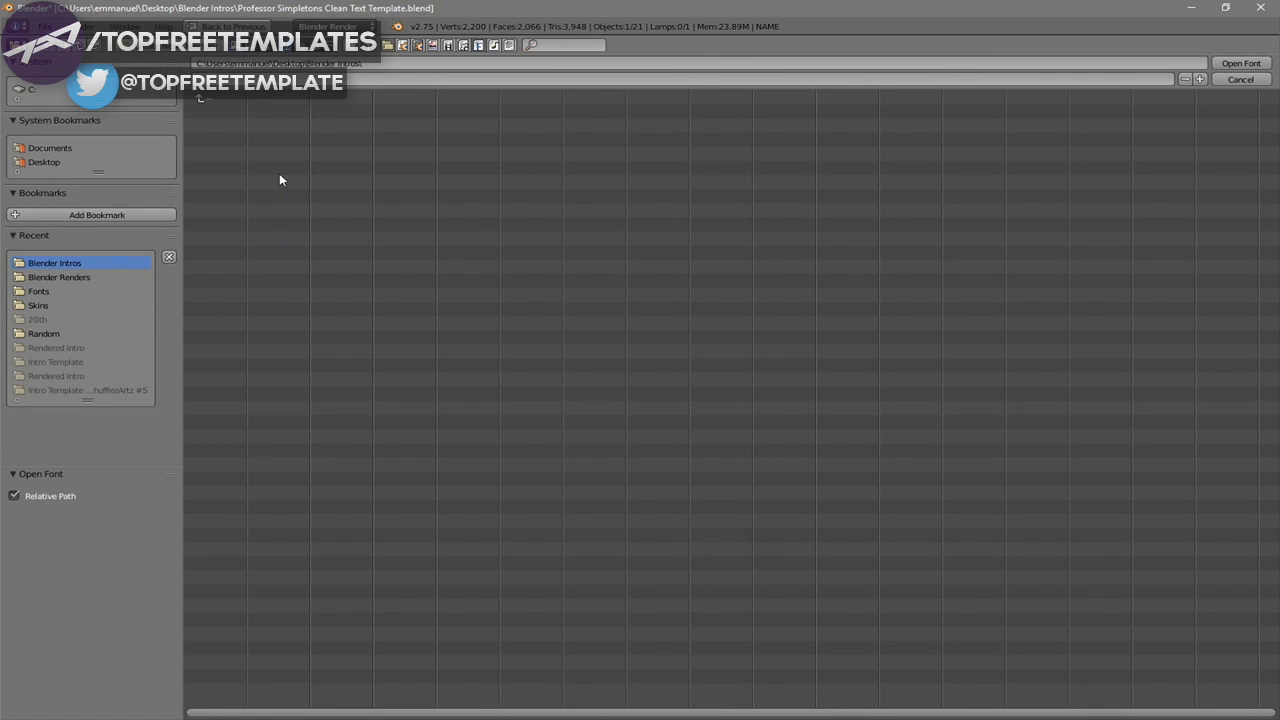
left_click(29, 89)
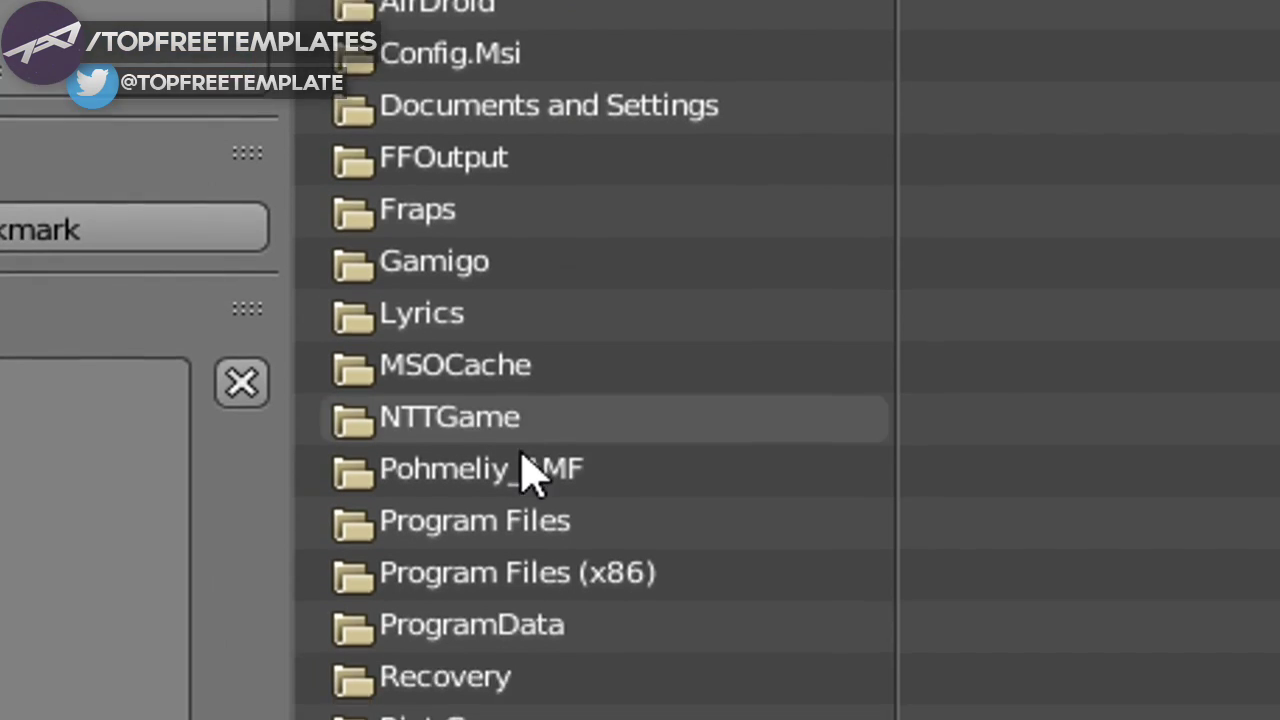
left_click(448, 580)
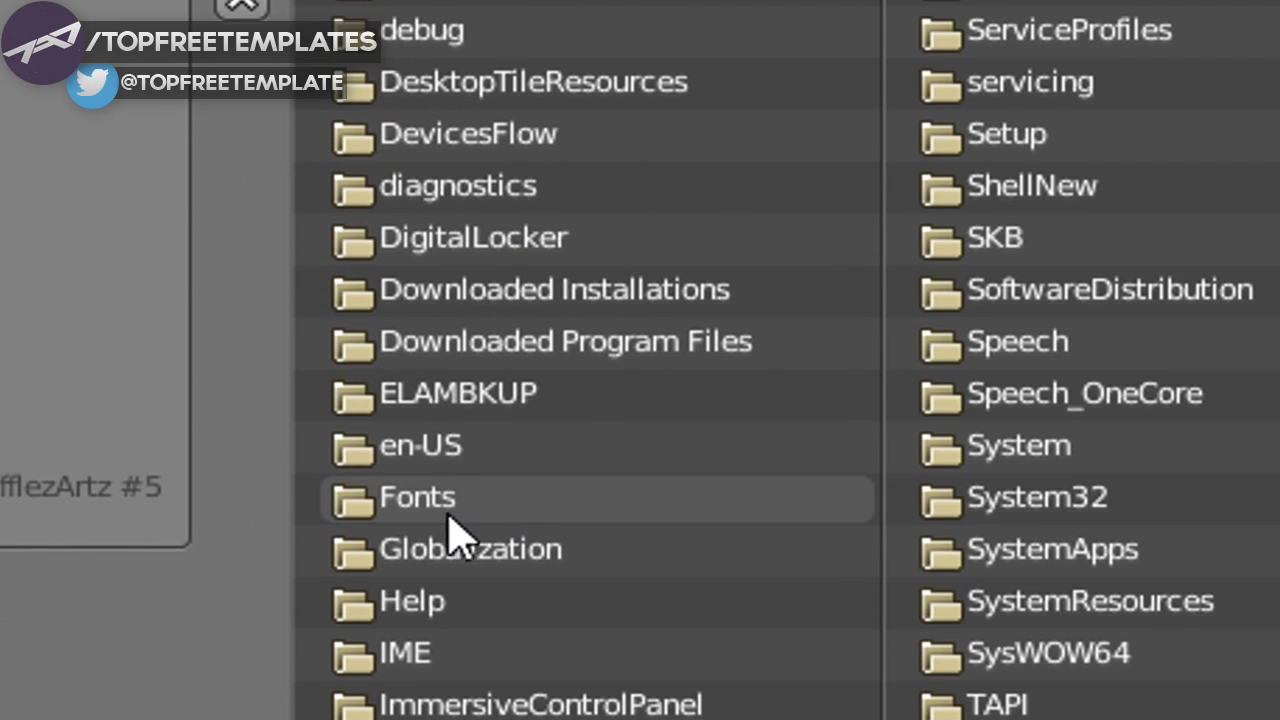
left_click(540, 510)
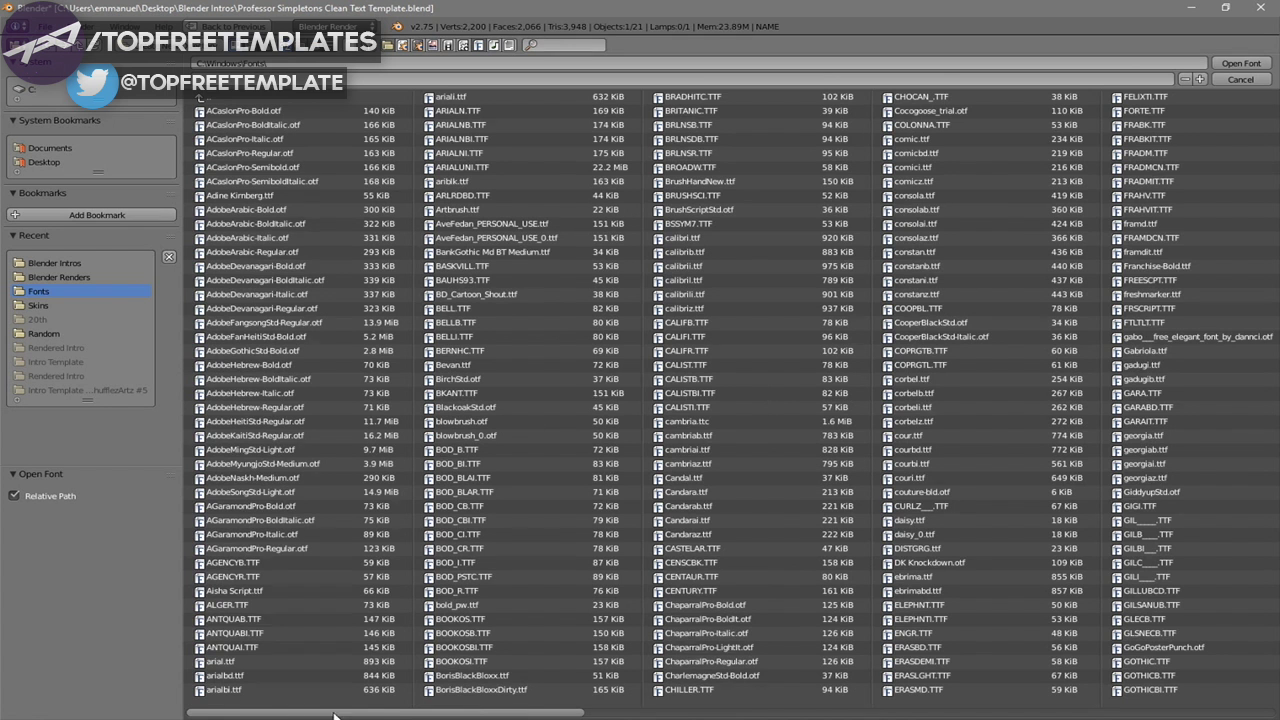
left_click_drag(421, 714, 535, 714)
scroll(672, 418, "right", 15)
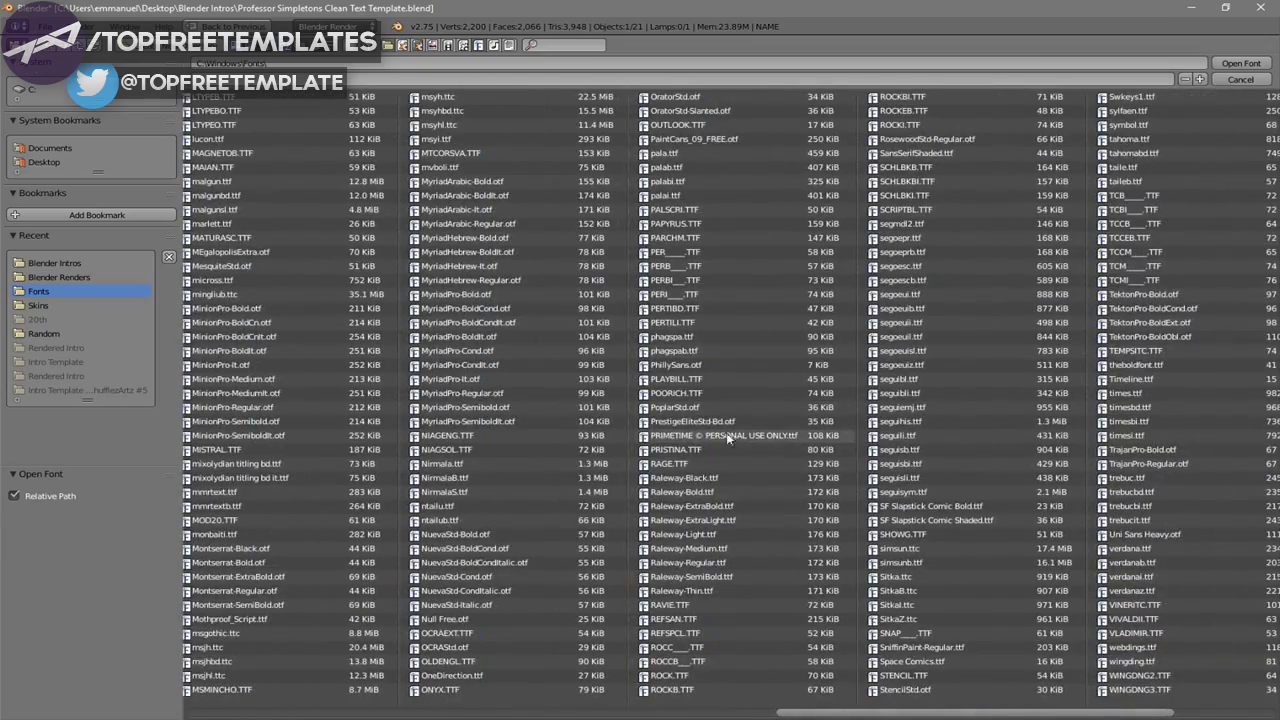
left_click(662, 438)
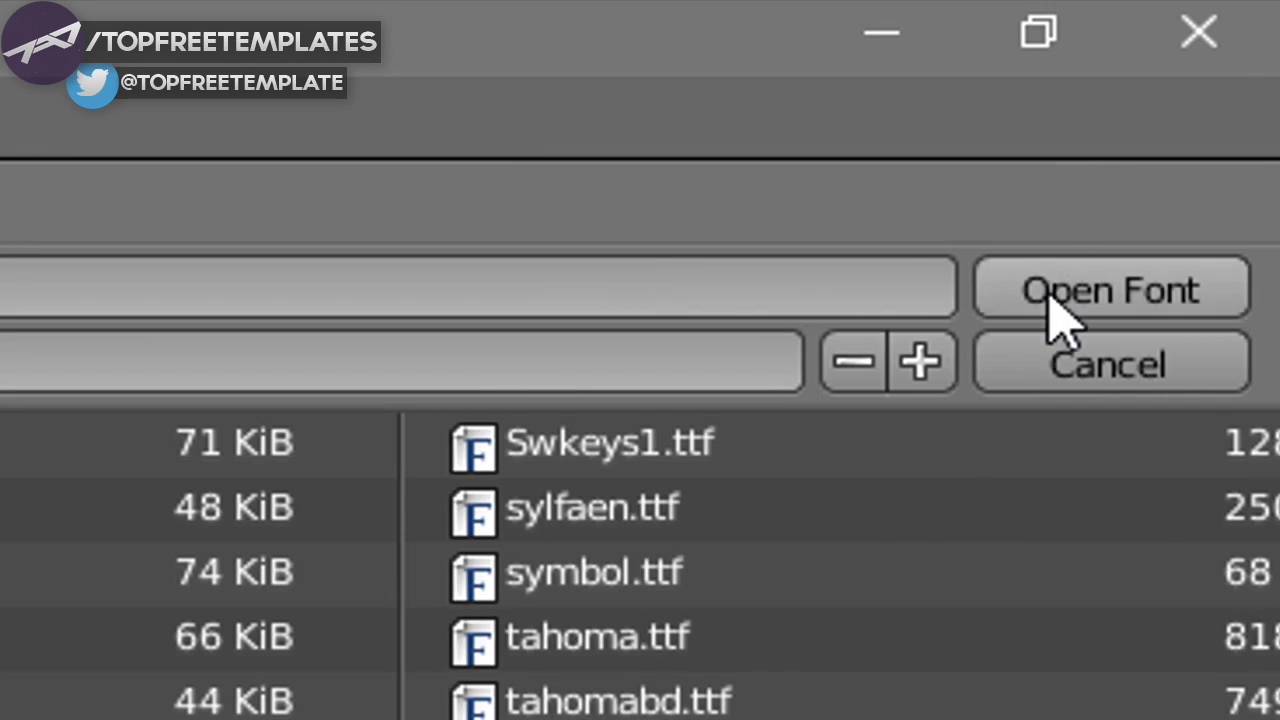
left_click(1224, 66)
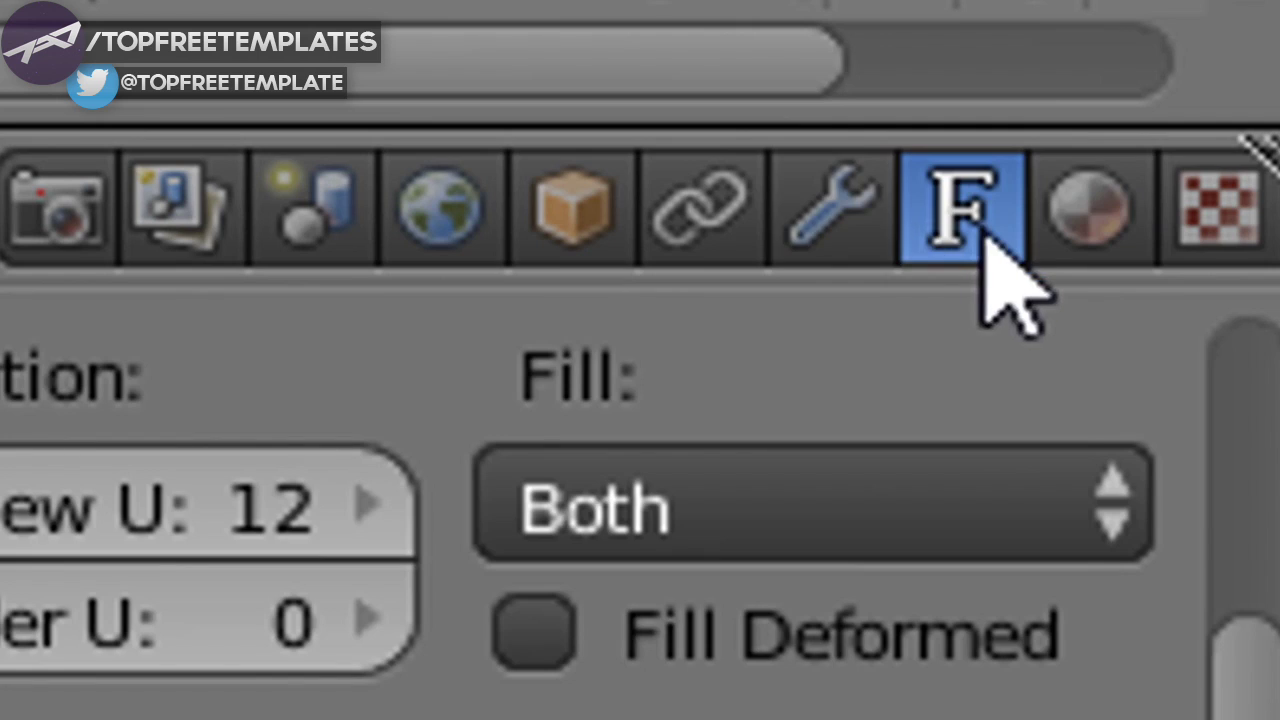
Step: Change the text material's diffuse colour from light blue to red (R 1.000, G 0.007, B 0.011)
left_click(1090, 205)
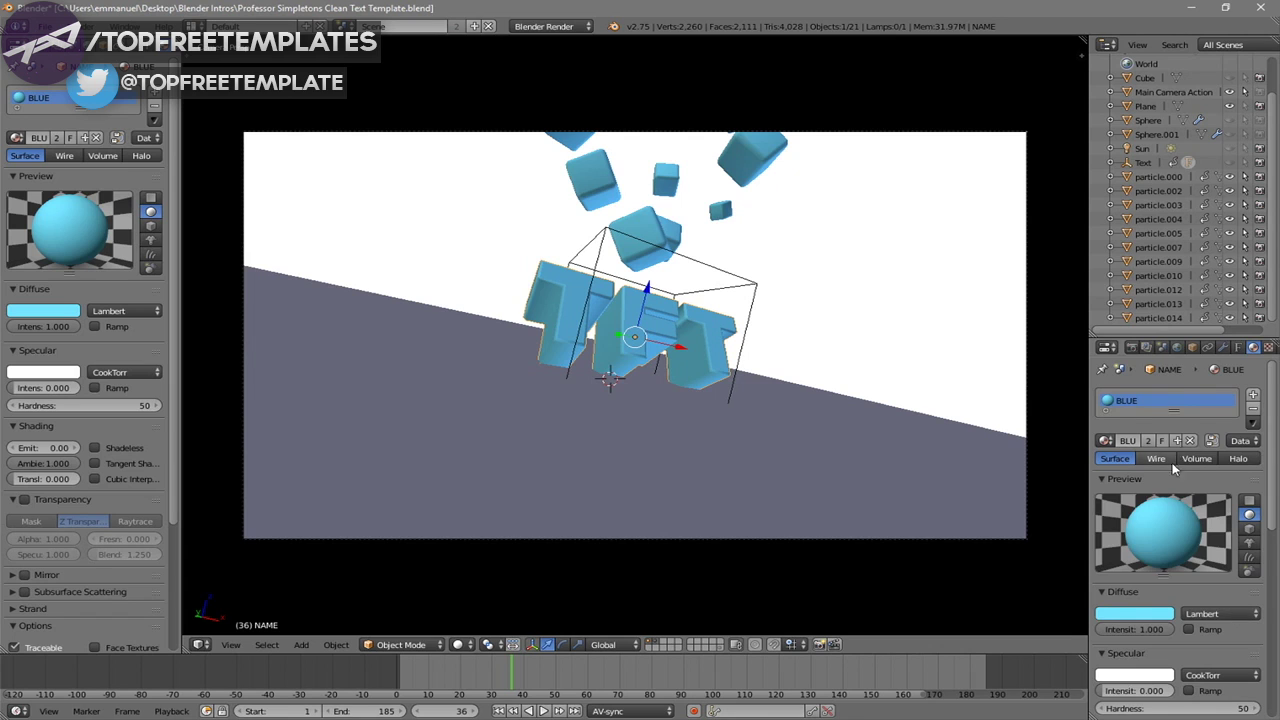
scroll(1173, 470, "down", 3)
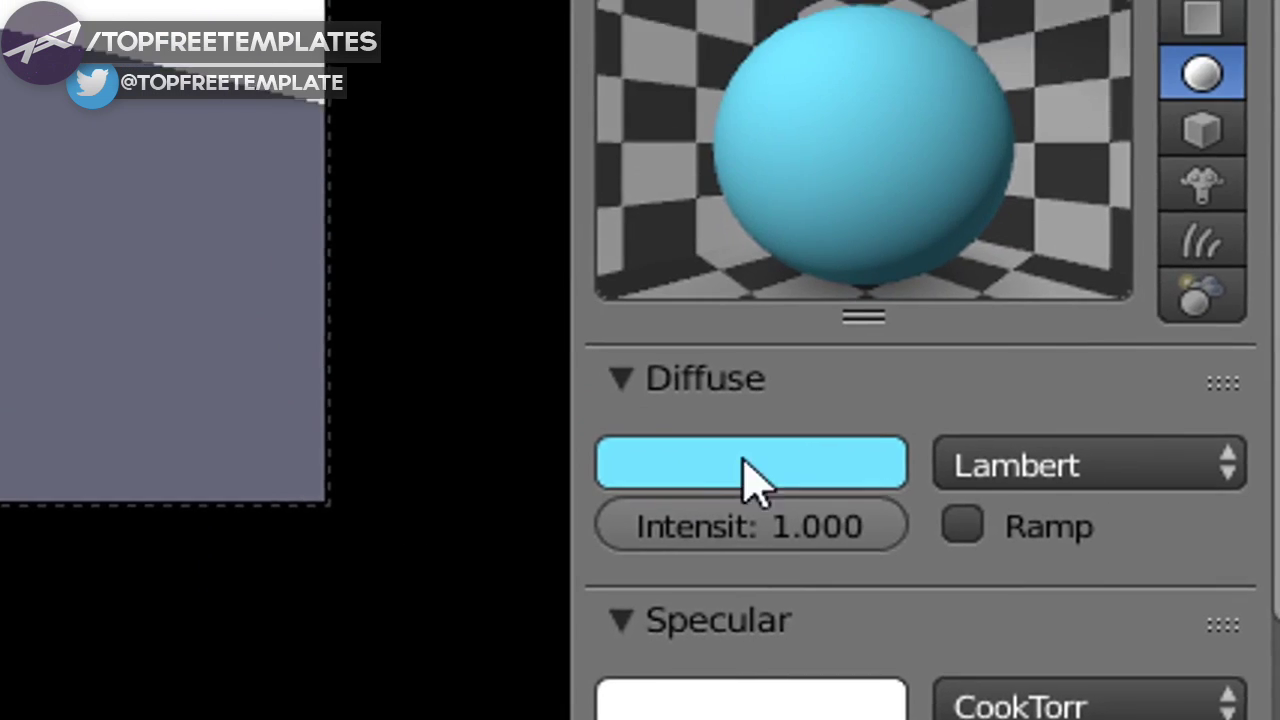
left_click(680, 385)
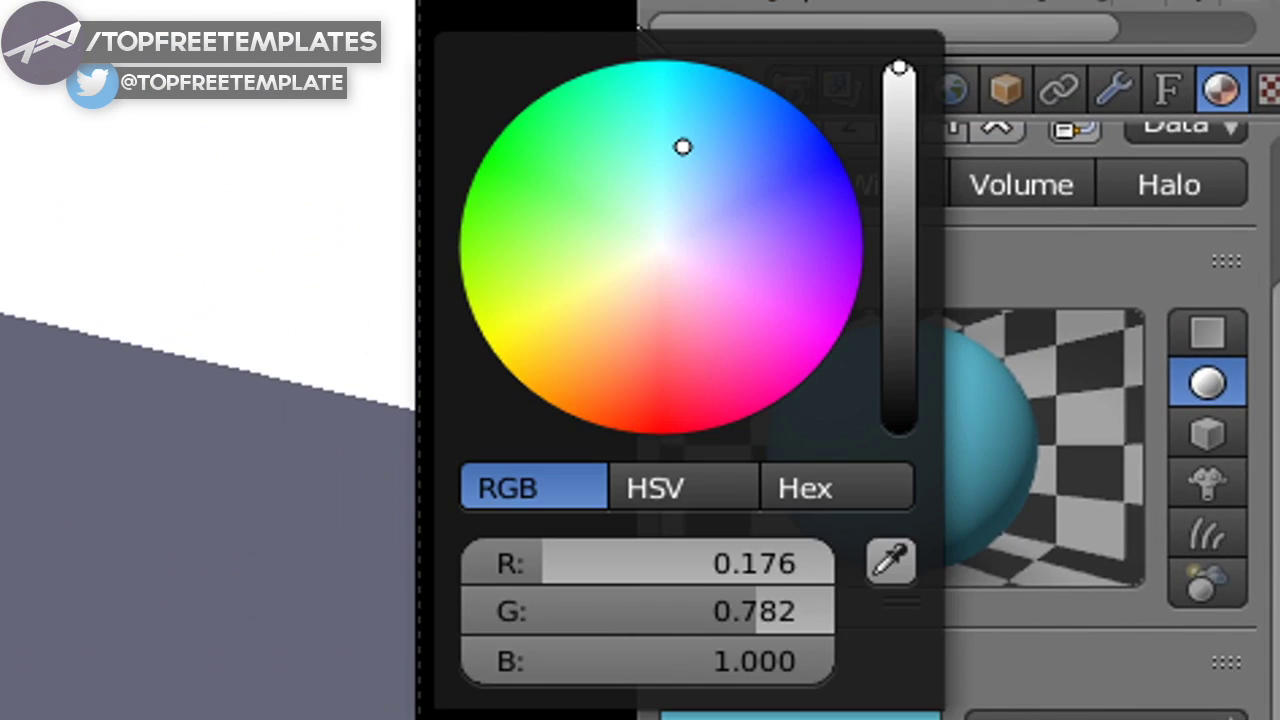
mouse_move(1104, 368)
left_mouse_down()
mouse_move(1095, 362)
mouse_move(1135, 415)
mouse_move(1094, 441)
left_mouse_up()
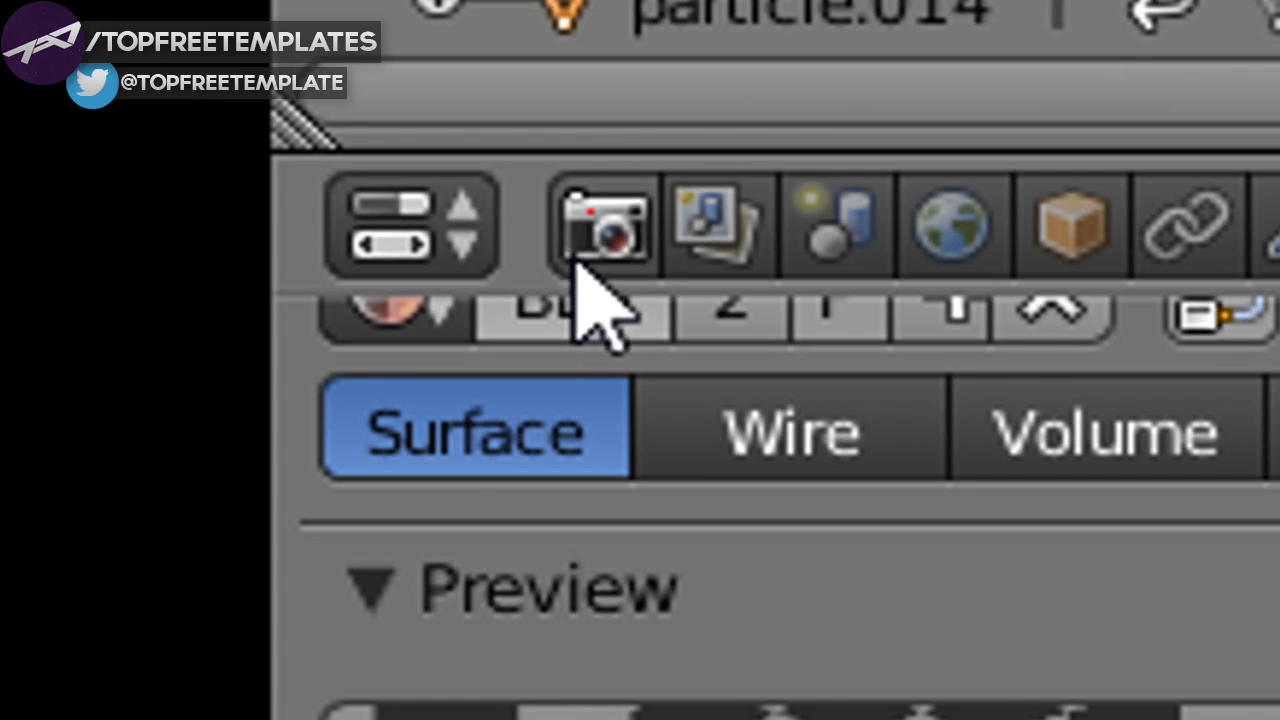
Step: Set the render output path to Desktop > Blender Renders with file name BLENDER INTRO
left_click(600, 235)
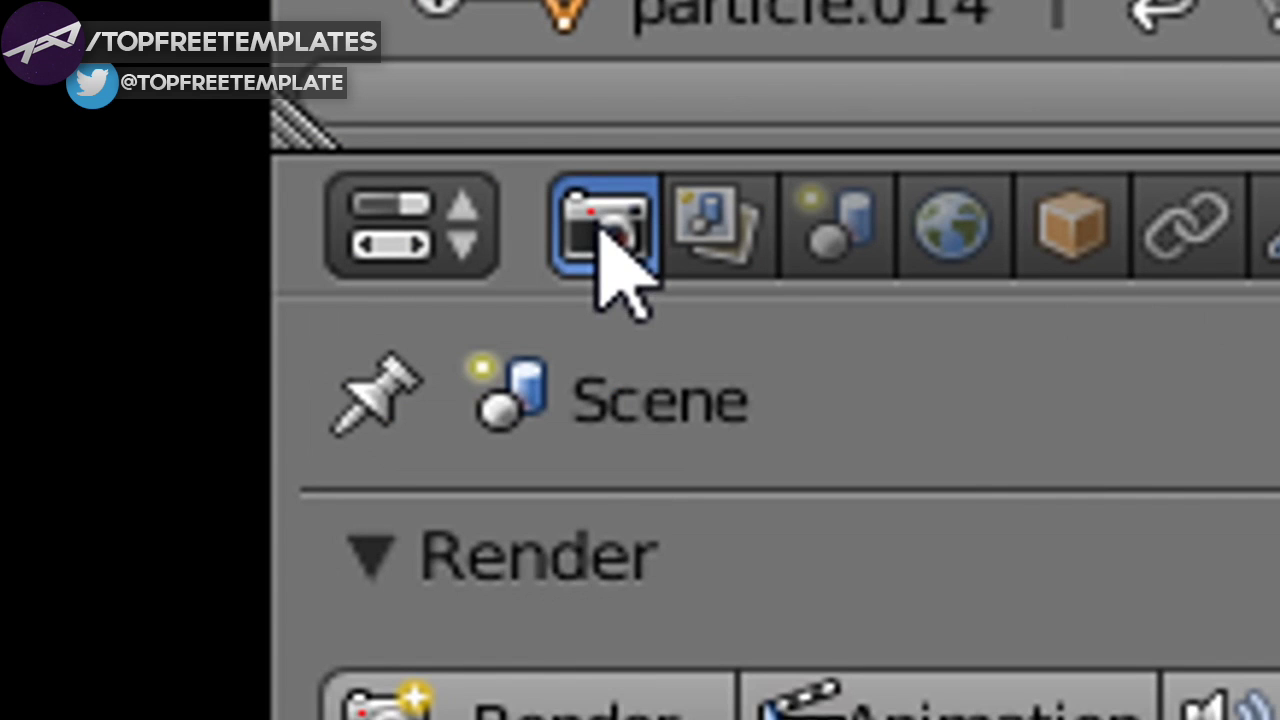
scroll(890, 400, "down", 5)
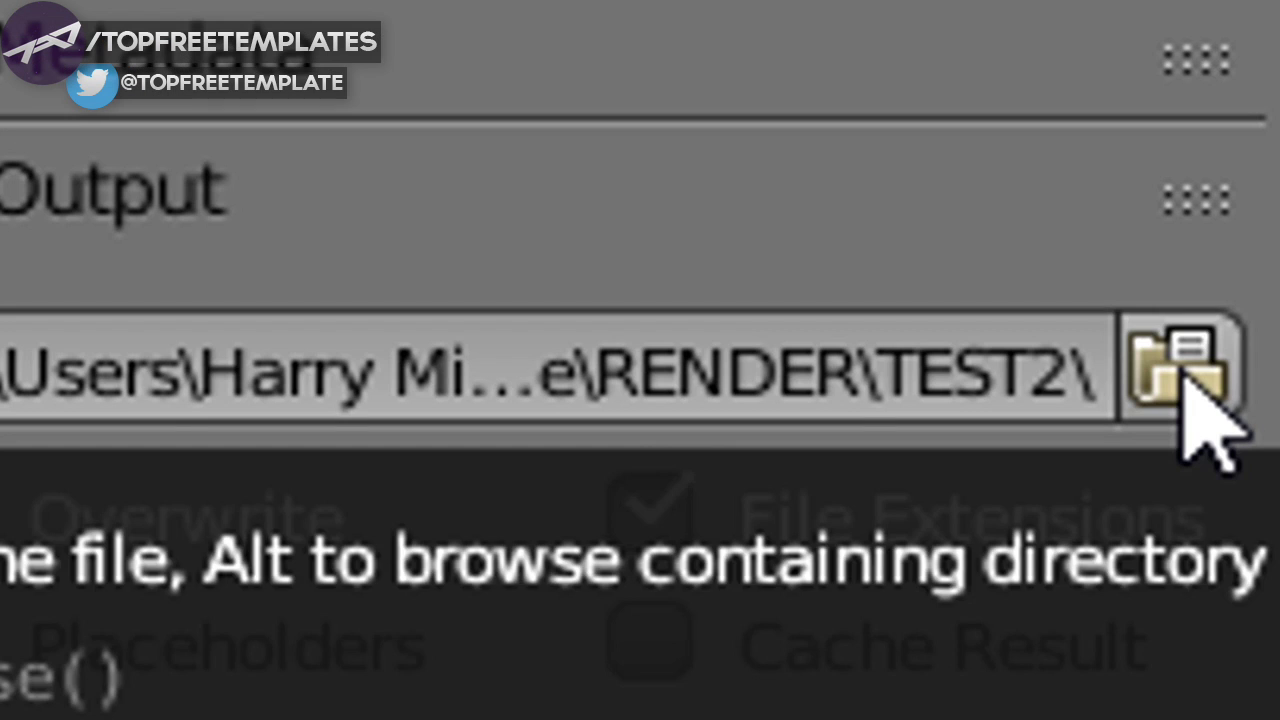
left_click(1253, 607)
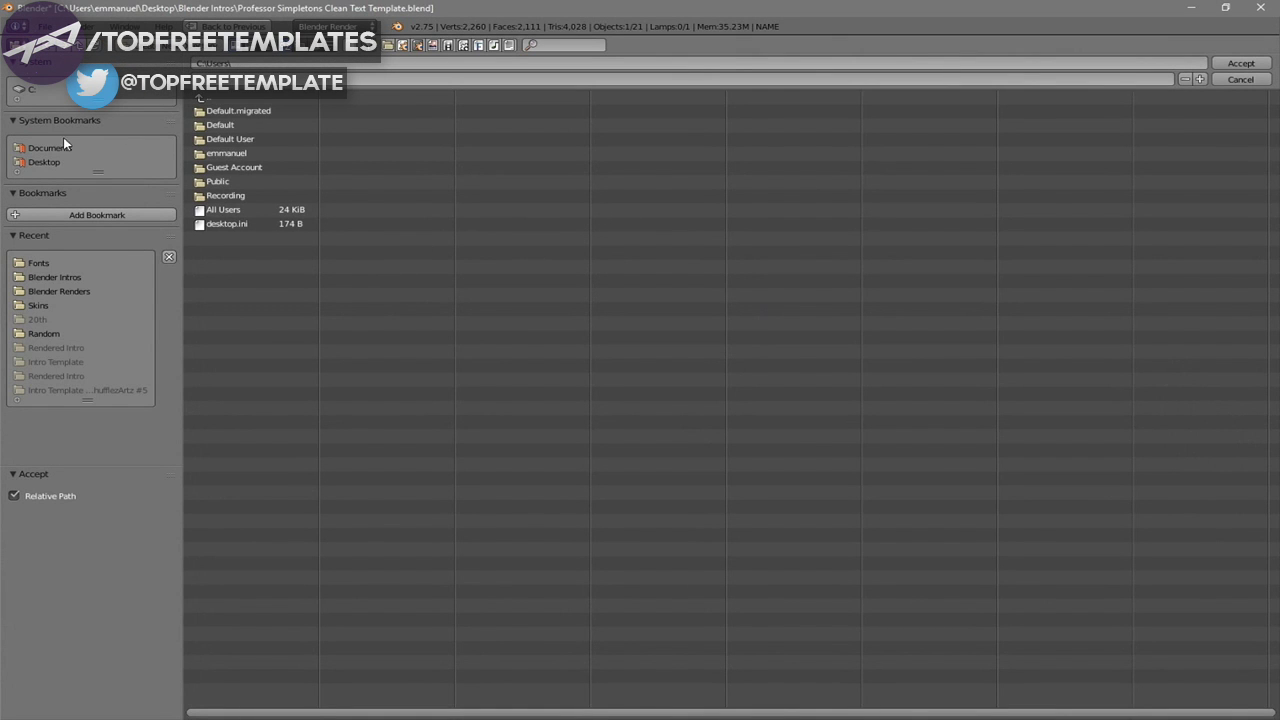
left_click(46, 162)
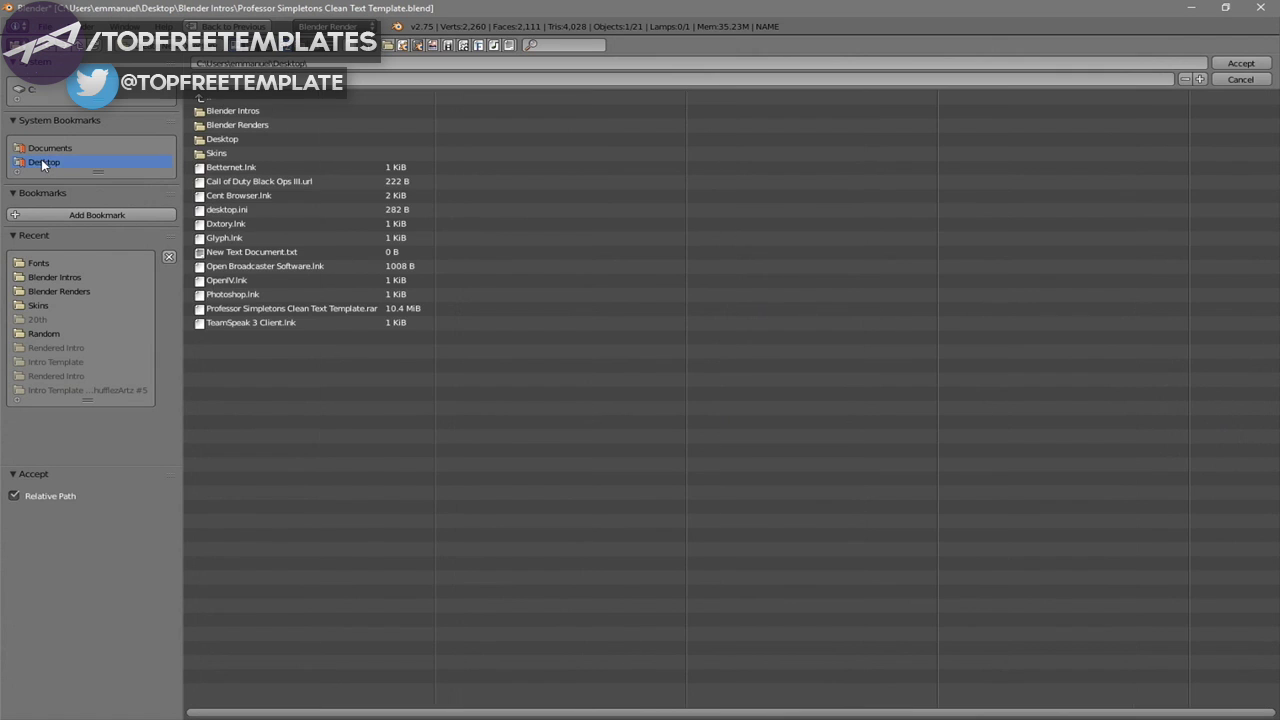
double_click(234, 124)
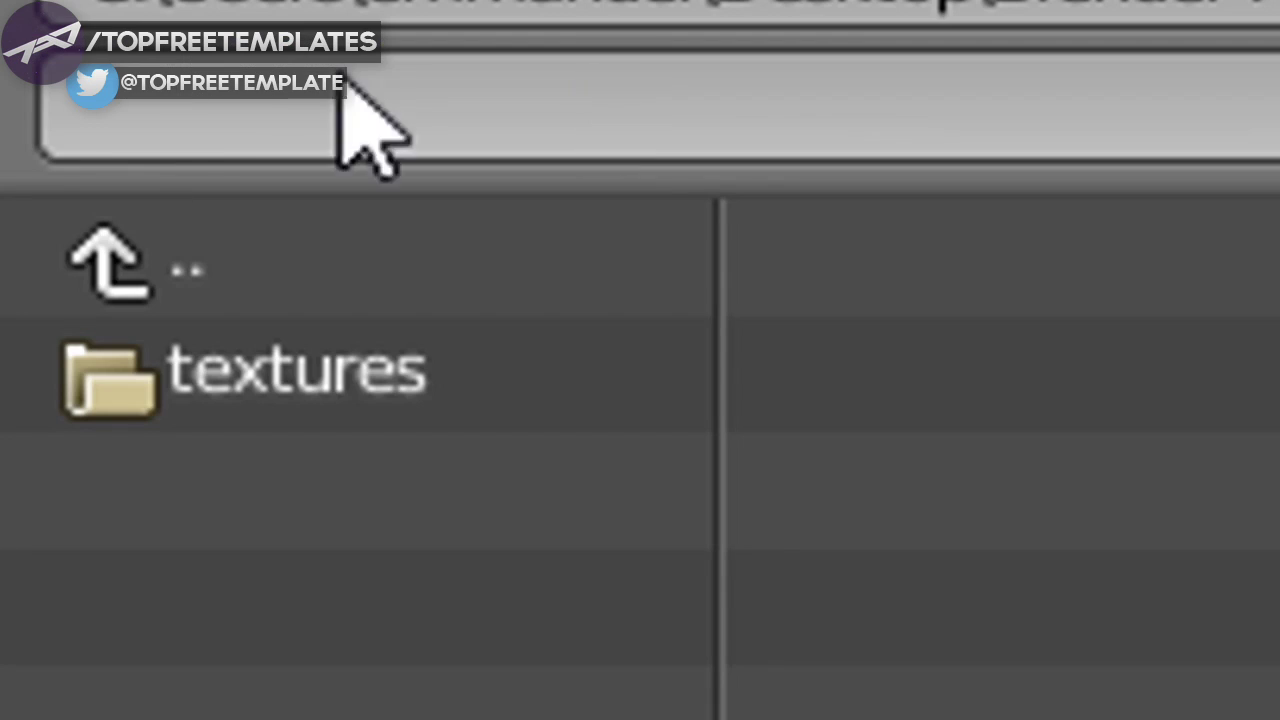
left_click(257, 120)
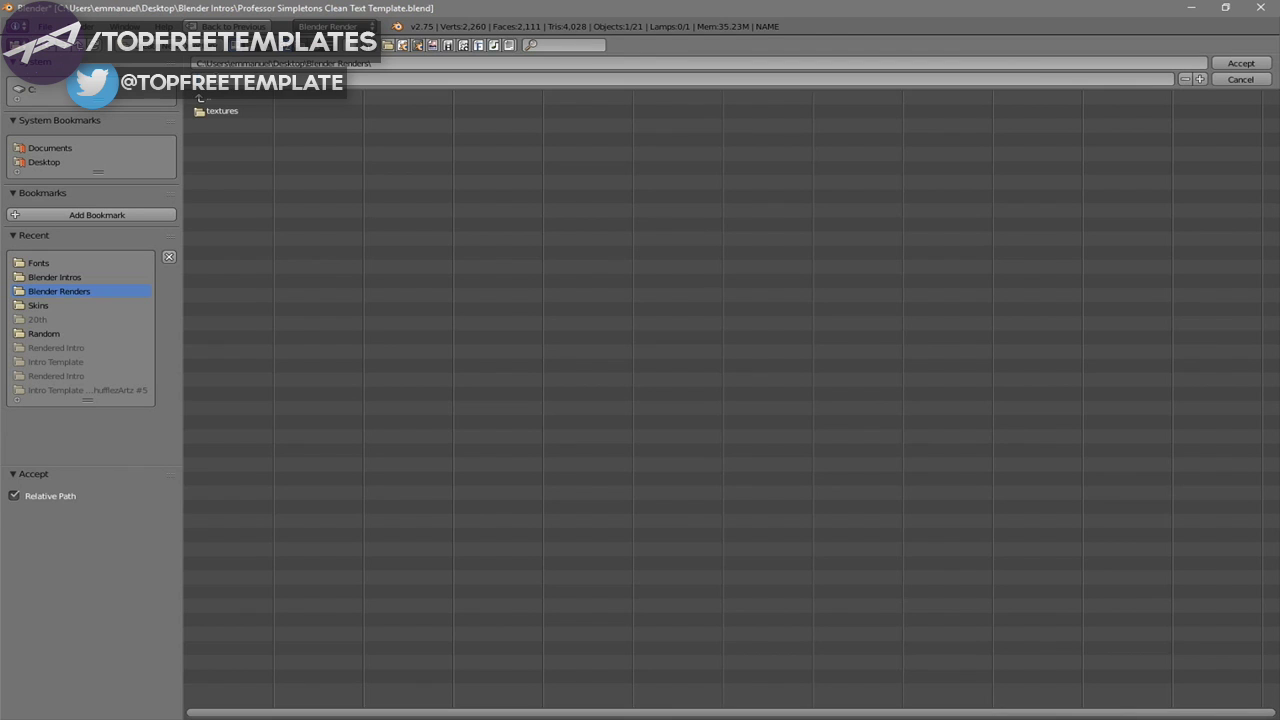
type("BLENDER INTRO")
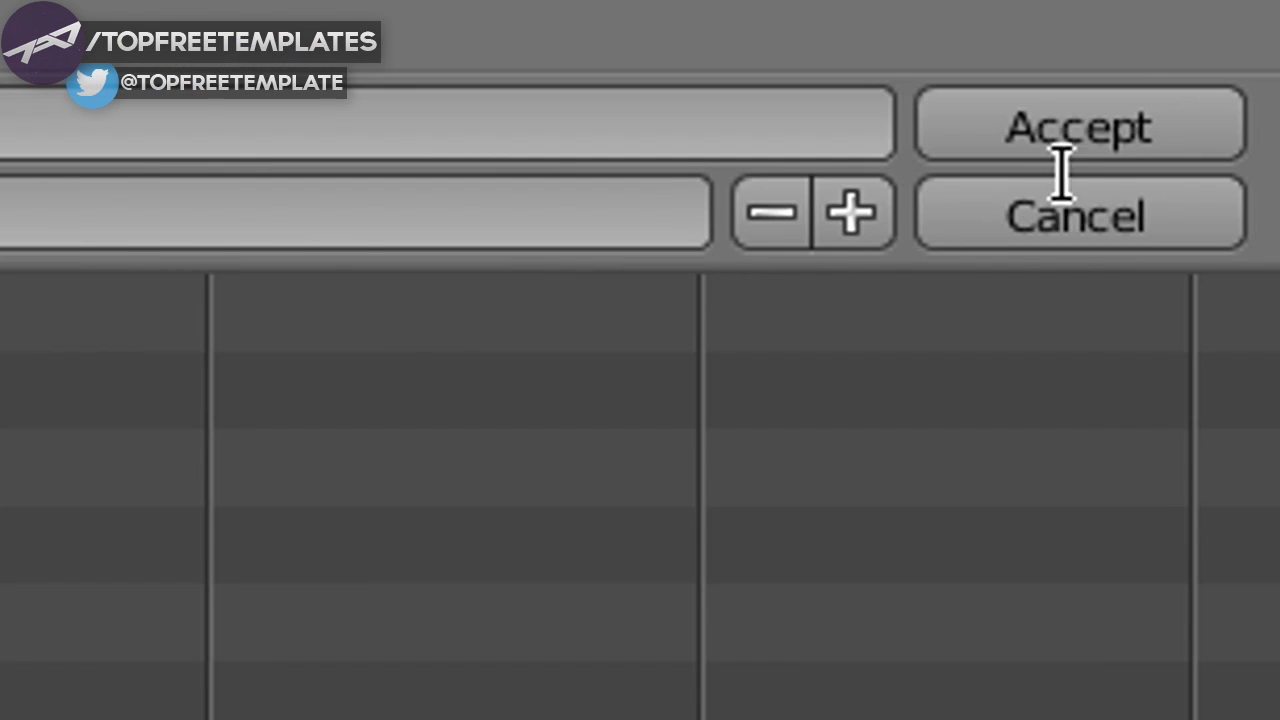
left_click(1240, 63)
scroll(1187, 505, "down", 5)
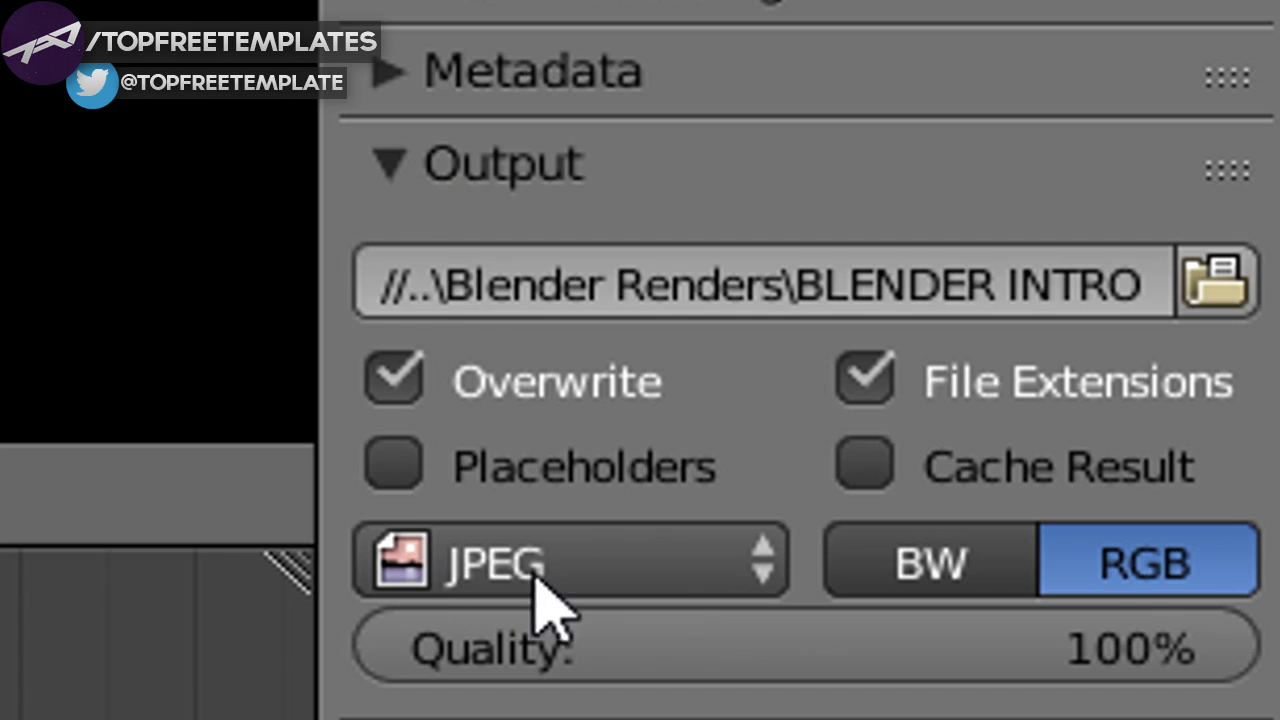
Step: Set the output file format to MPEG video with the MPEG-4 container
left_click(1143, 659)
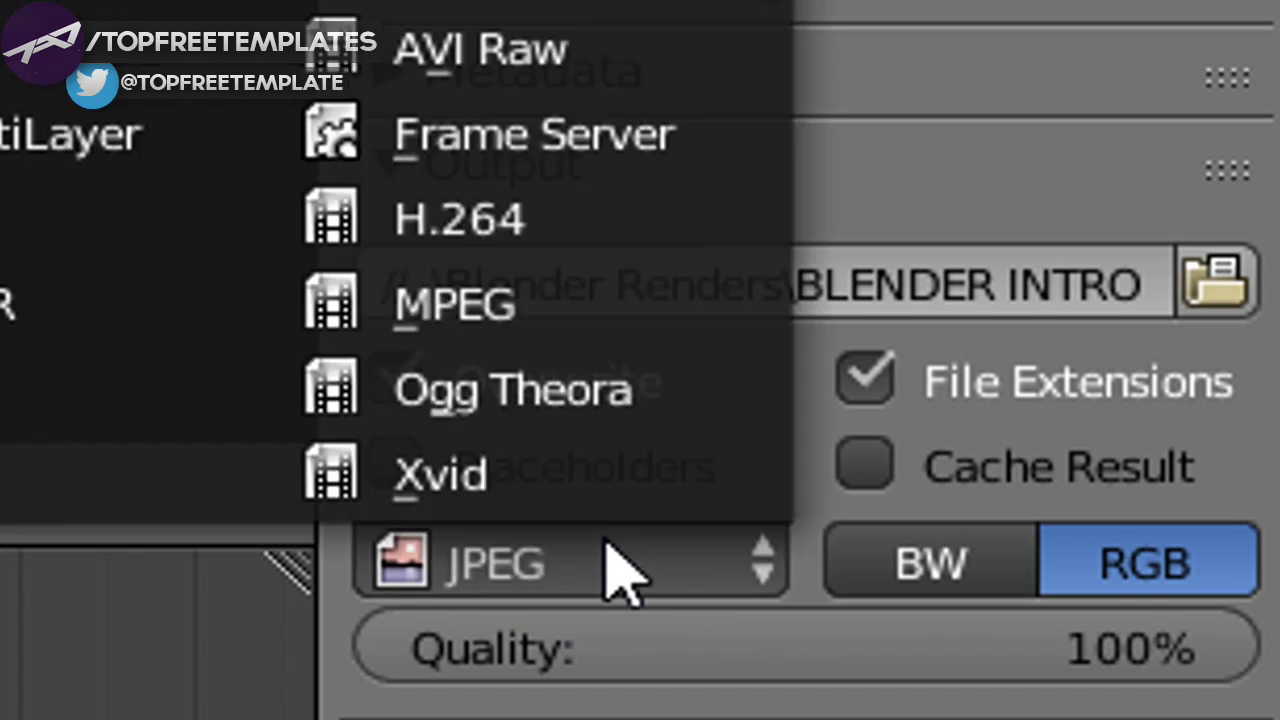
left_click(586, 305)
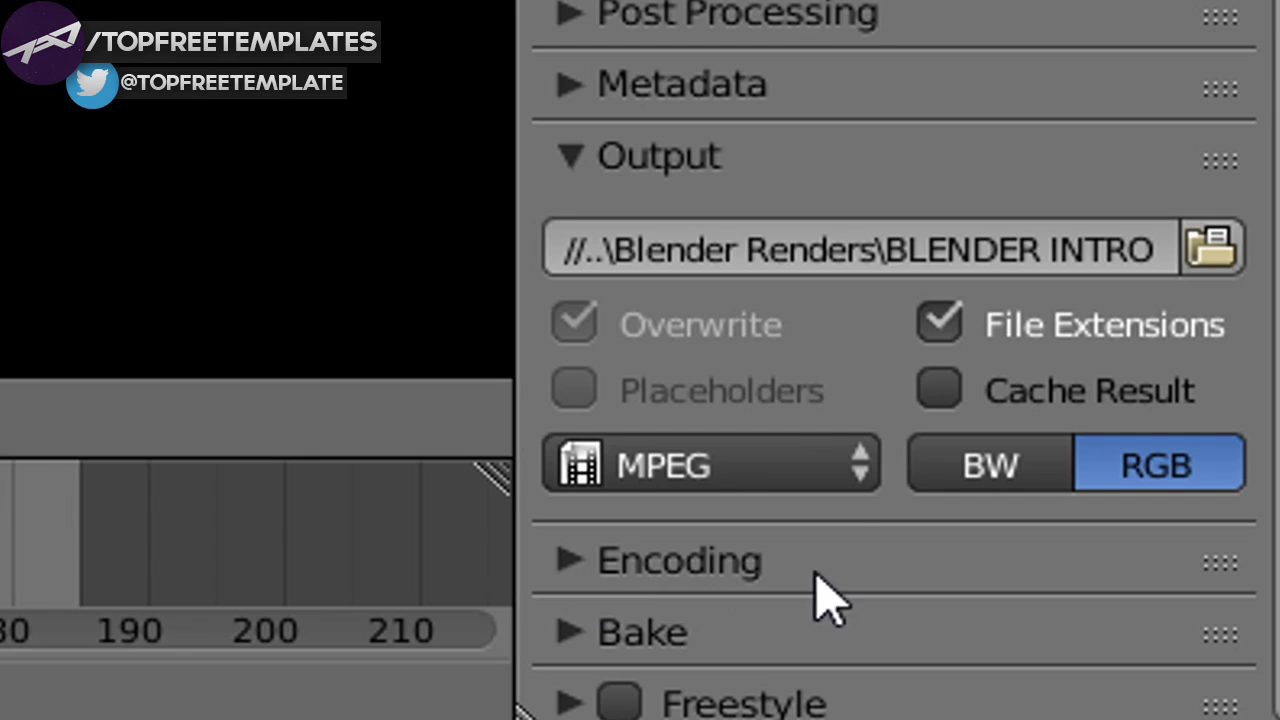
left_click(1101, 680)
scroll(580, 590, "down", 4)
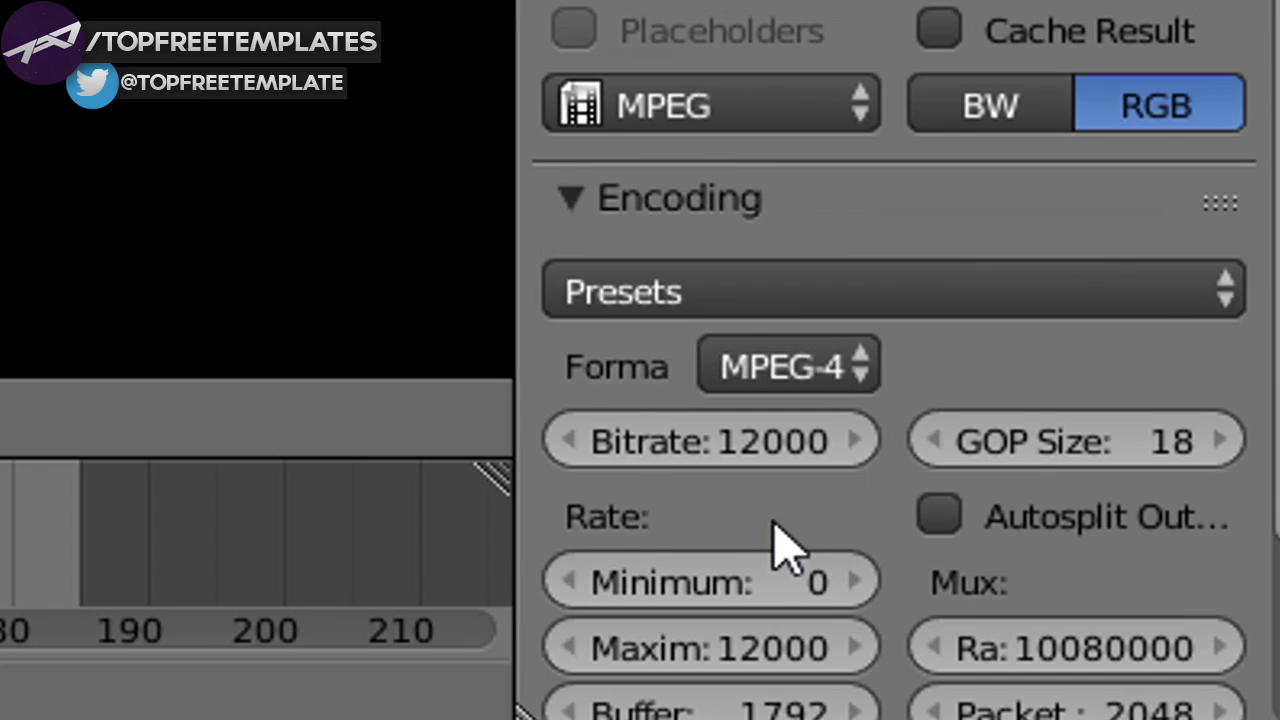
left_click(808, 366)
left_click(900, 200)
Step: Keep MP3 as the audio codec and render the whole animation
scroll(943, 357, "down", 6)
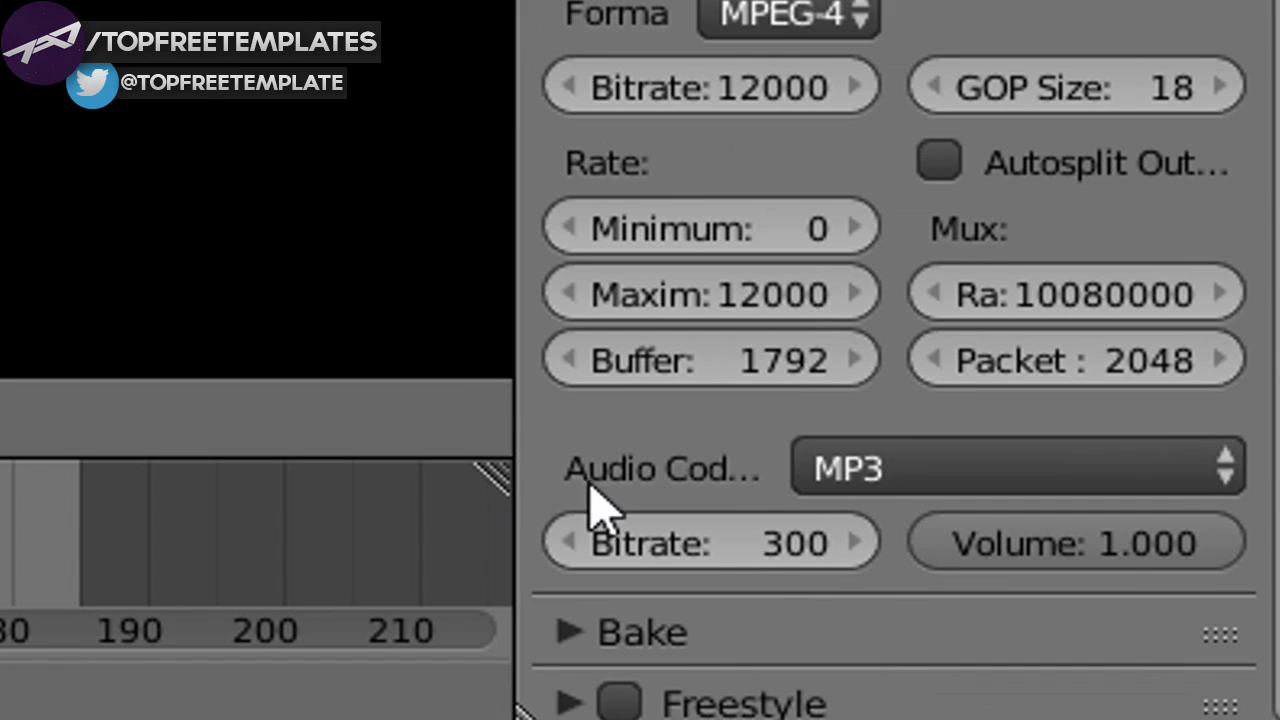
left_click(928, 484)
left_click(1057, 443)
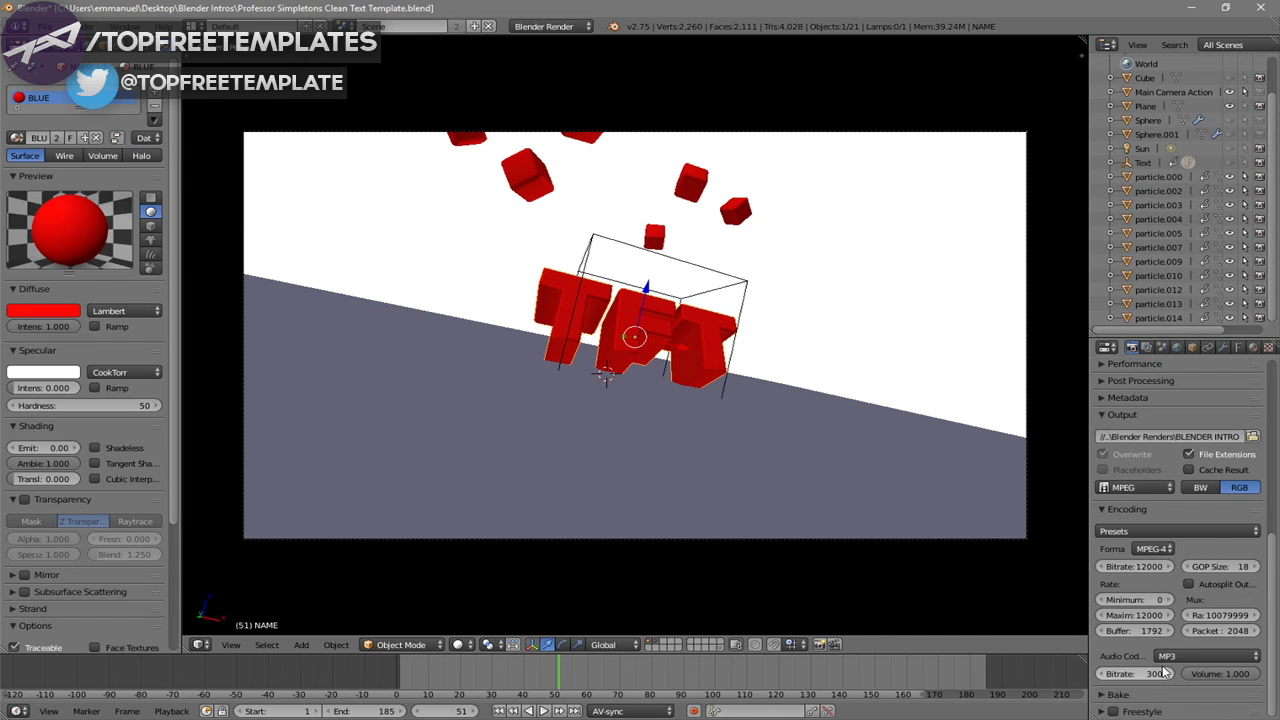
scroll(1147, 657, "up", 8)
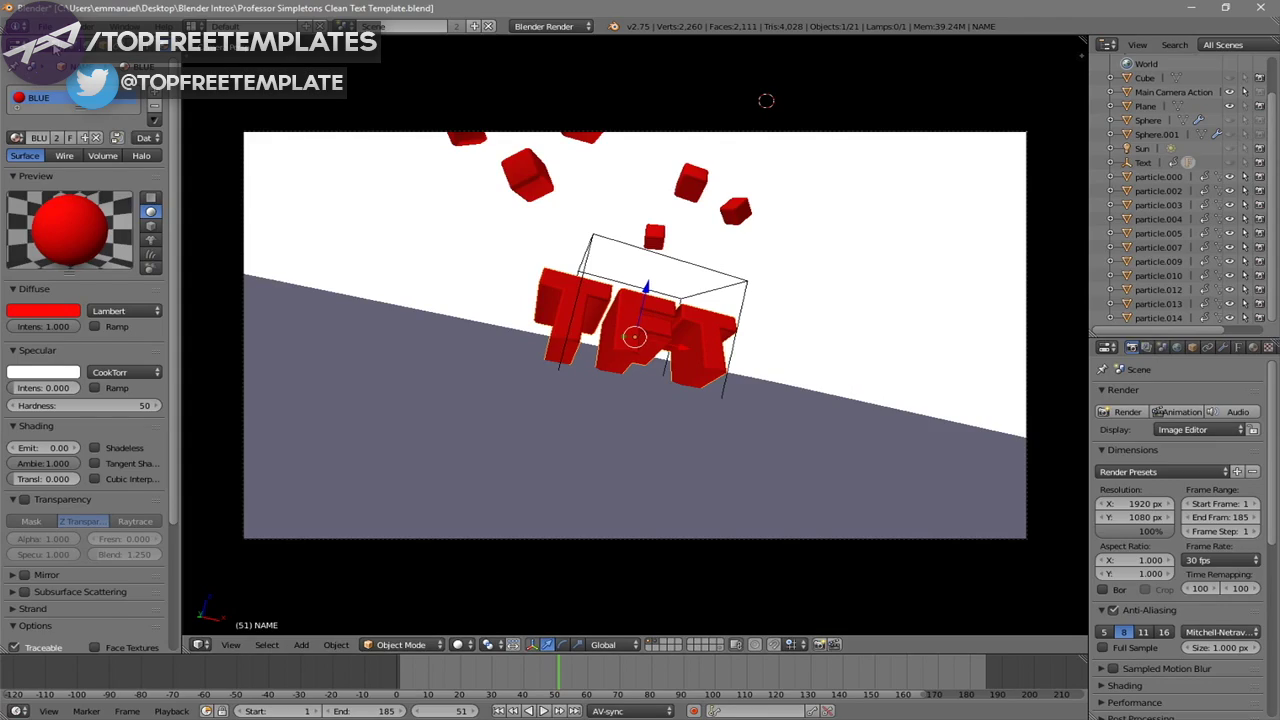
left_click(100, 14)
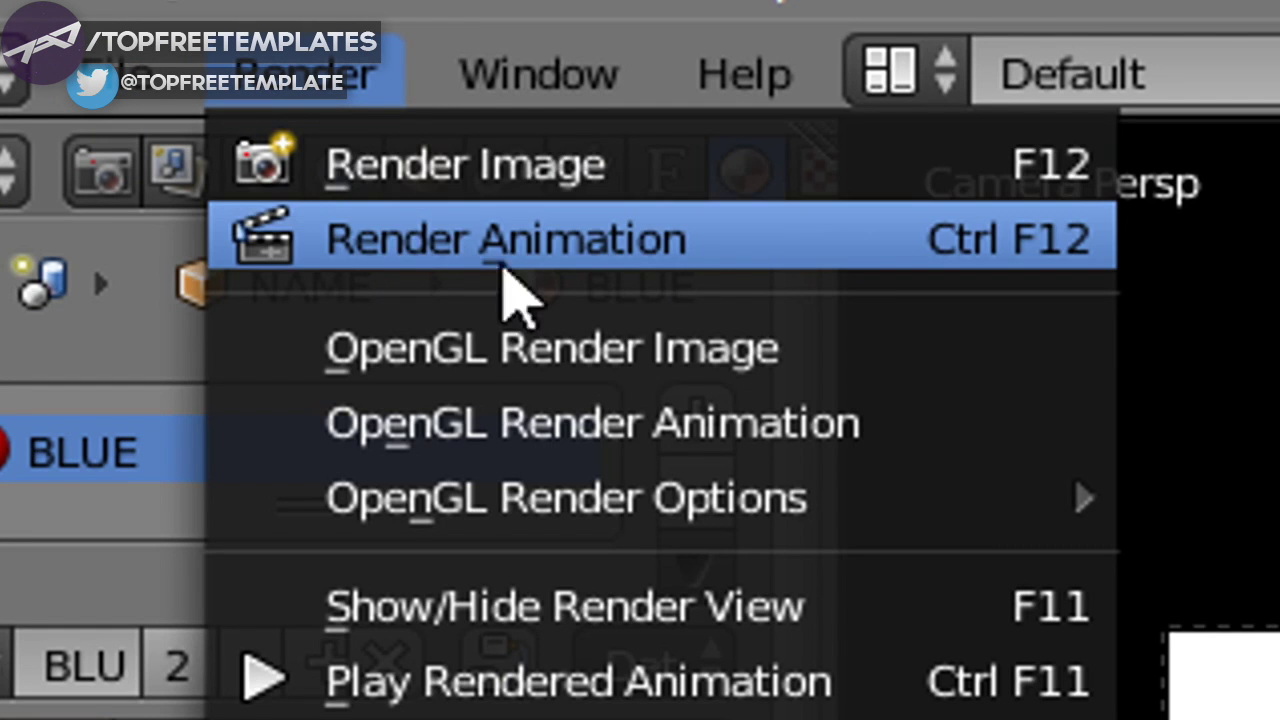
left_click(466, 262)
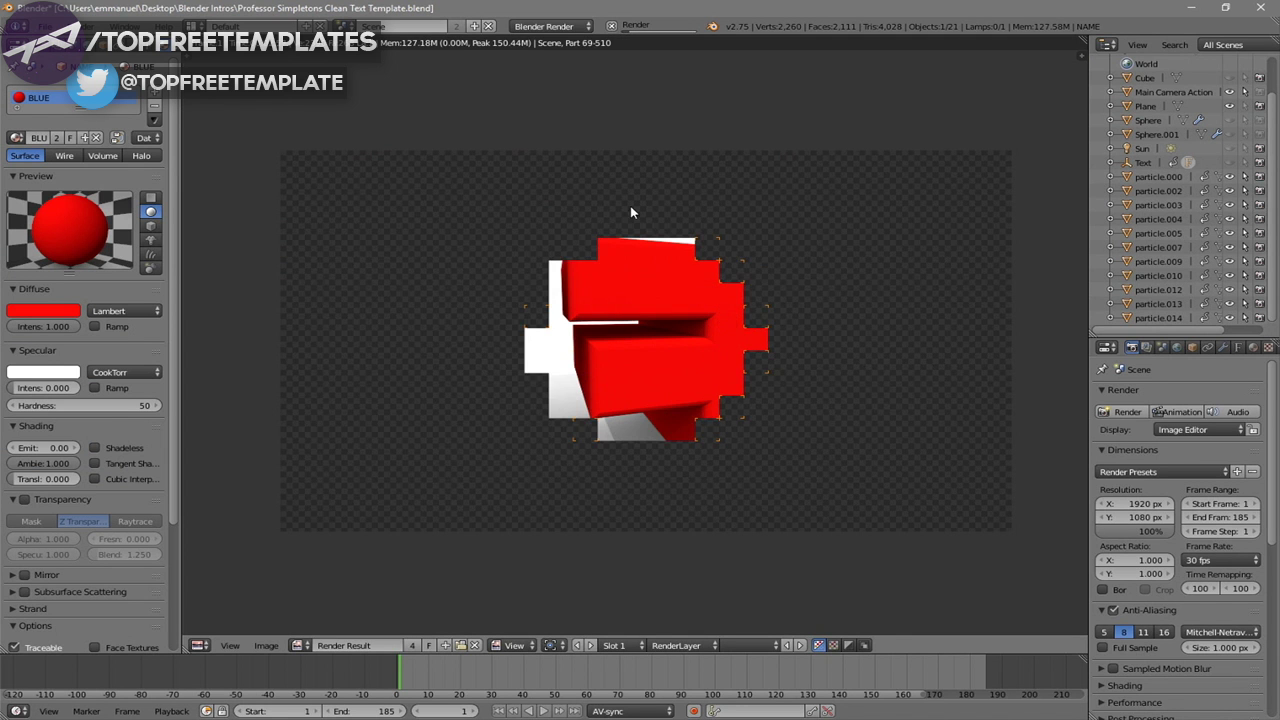